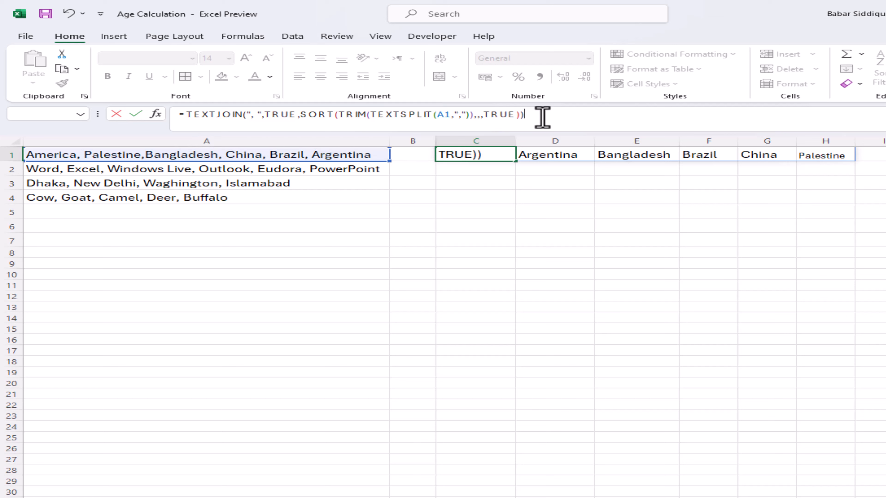
Step: Confirm the formula =TEXTJOIN(", ",TRUE,SORT(TRIM(TEXTSPLIT(A1,",")),,,TRUE)) in C1 and copy it to C2:C4
key(Return)
key(Up)
key(ctrl+c)
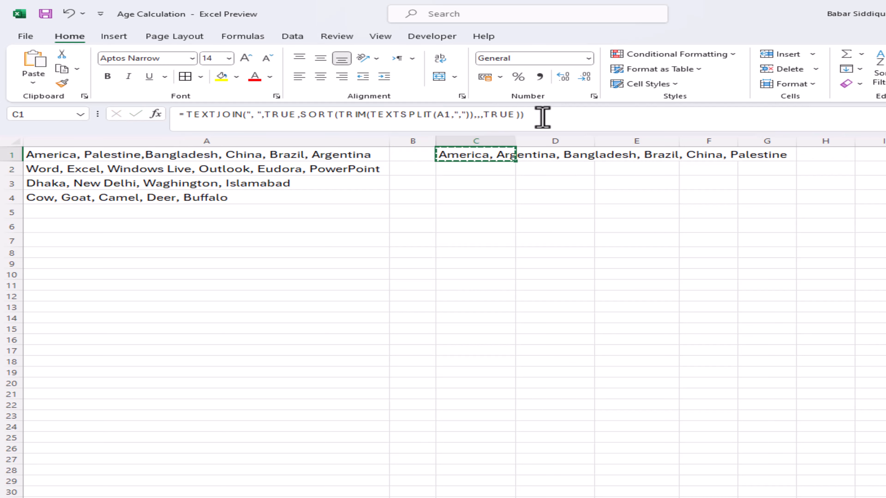
key(Down)
key(shift+Down)
key(shift+Down)
key(Return)
key(Down)
key(Down)
key(Down)
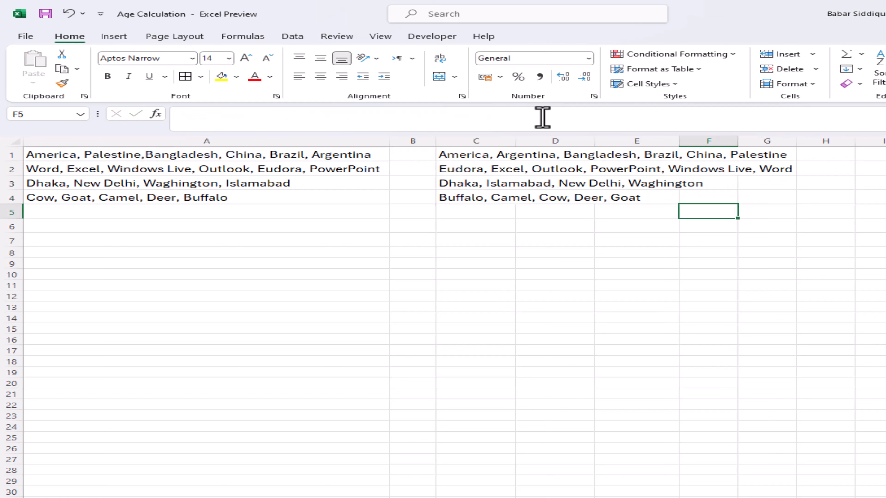
click(336, 219)
click(476, 210)
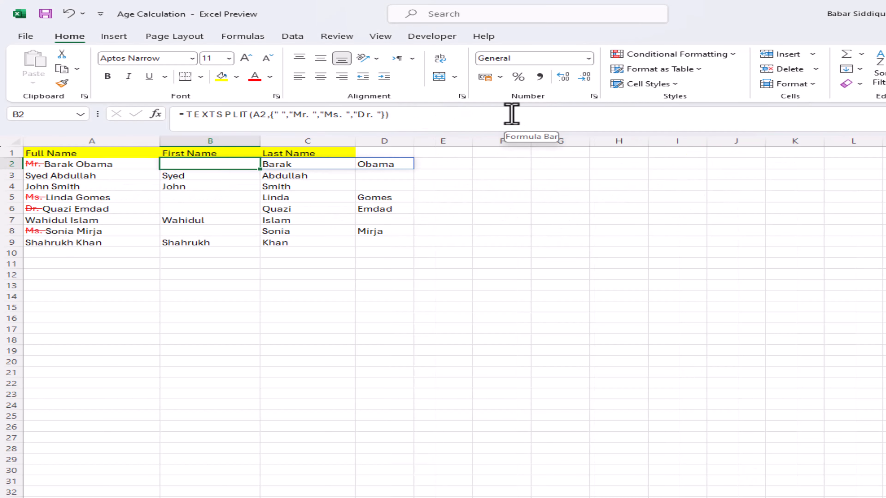
Step: Extend the TEXTSPLIT formula in B2 with an empty row delimiter and TRUE for ignoring empty values
click(382, 114)
text(,{" ","Mr. ","Ms. ","Dr. "},)
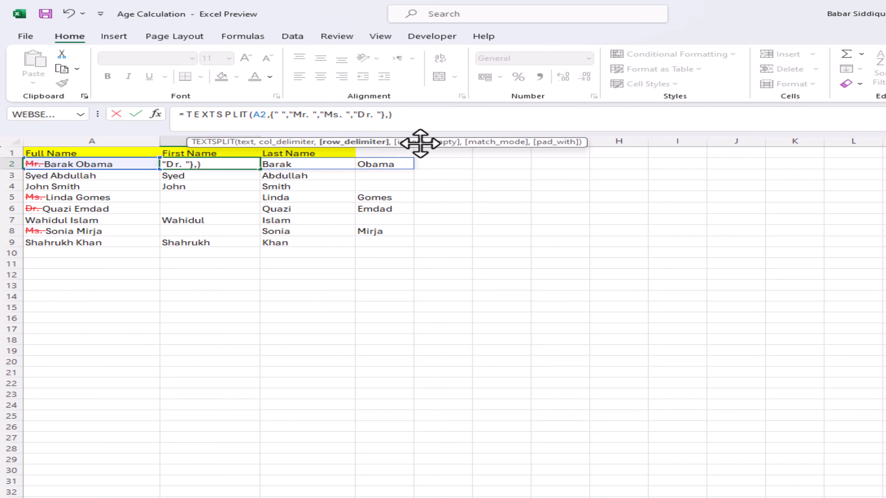
text(,TRUE)
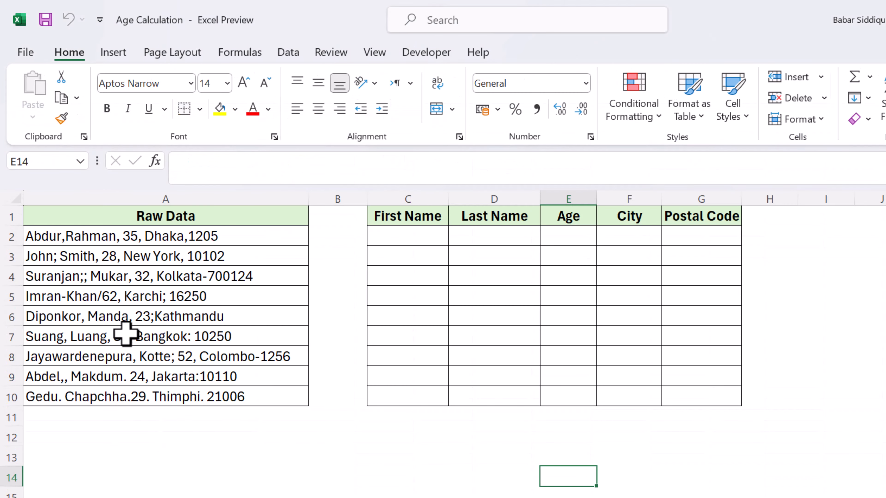
click(75, 239)
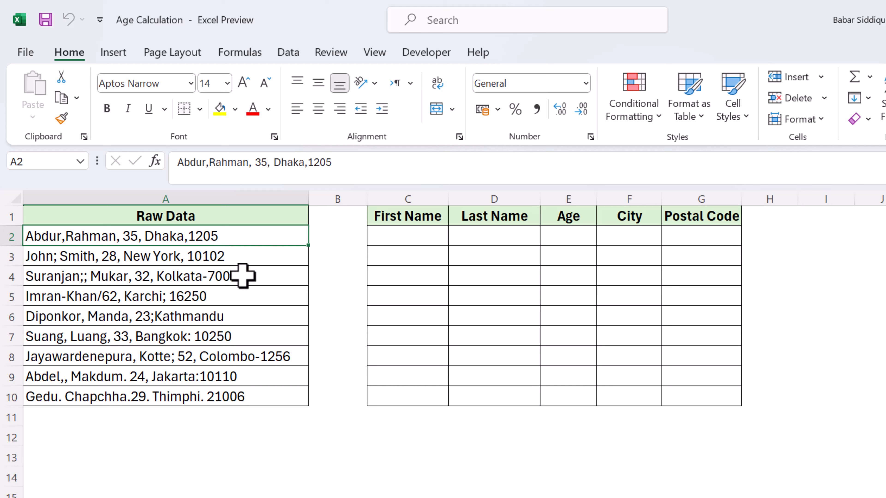
click(271, 277)
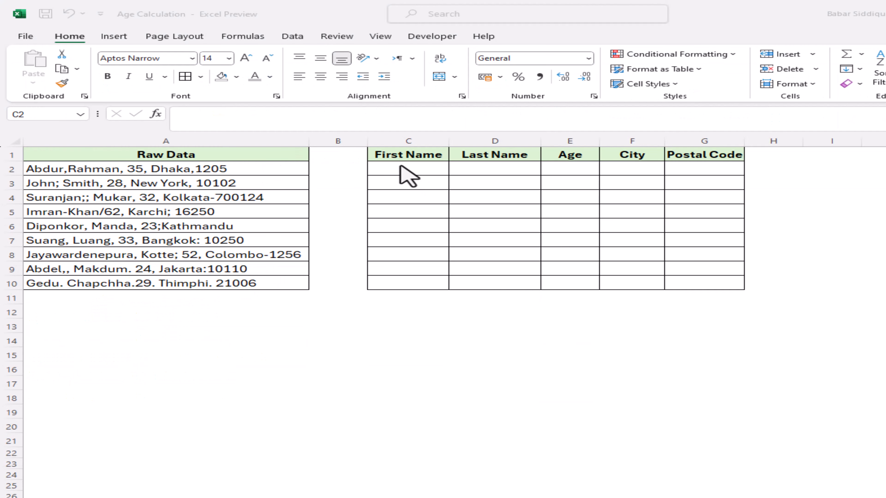
Step: Enter =TEXTSPLIT(A2,",") in C2 to split the first raw data row at its commas
click(407, 236)
click(377, 123)
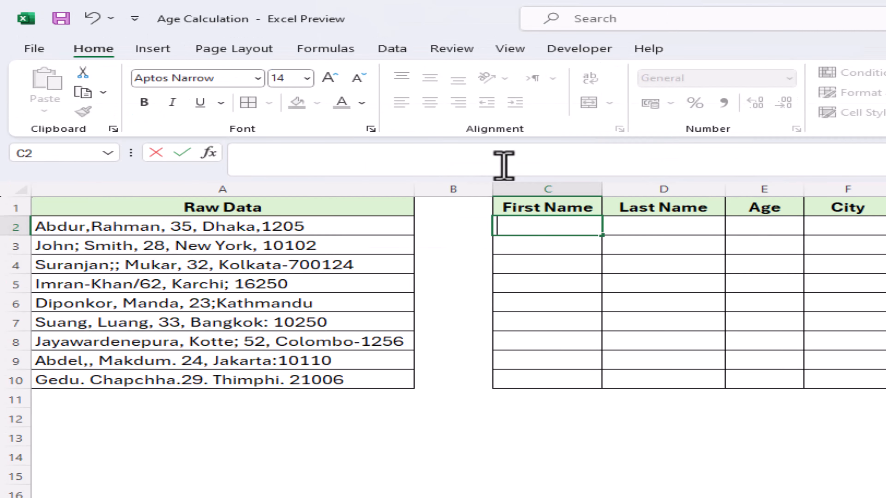
text(=)
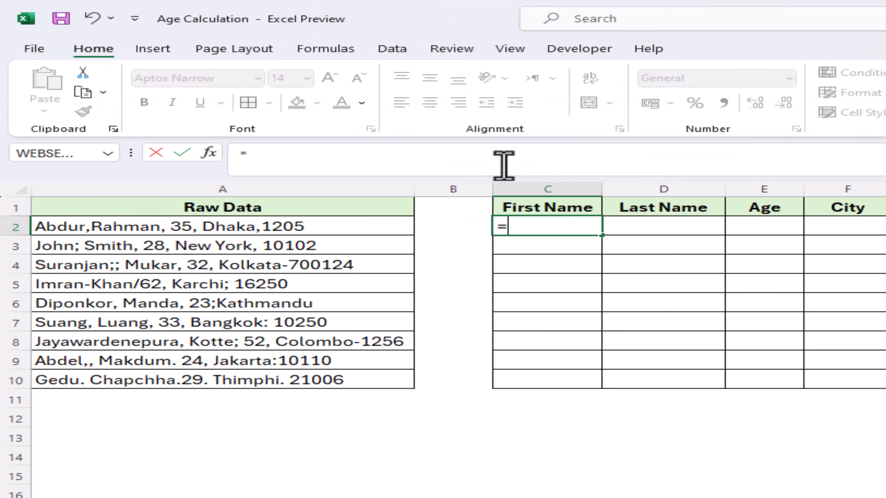
text(TEXTSPLIT)
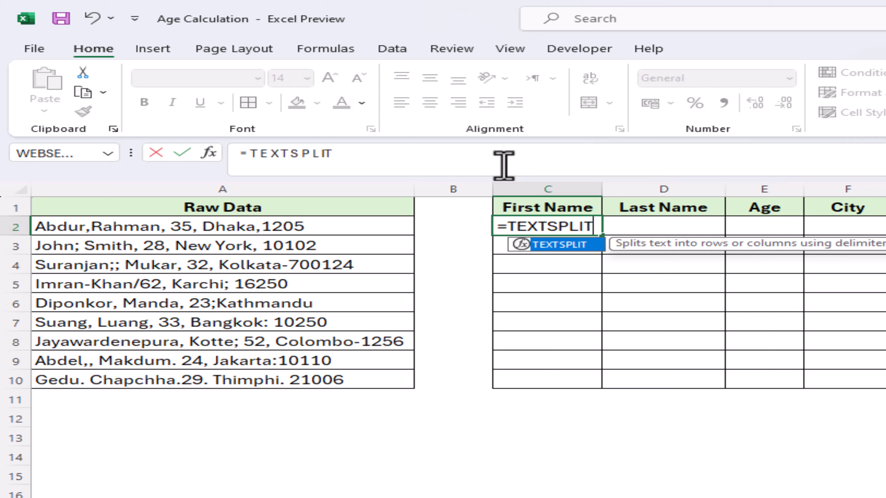
text(()
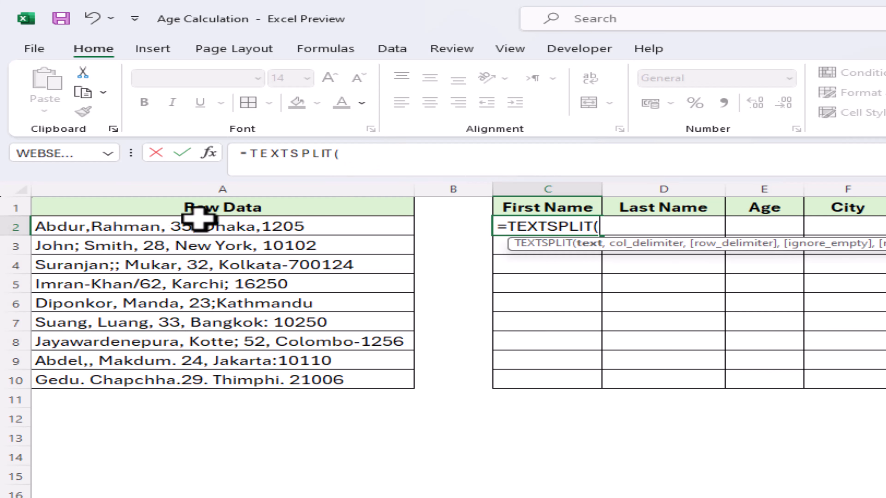
click(183, 227)
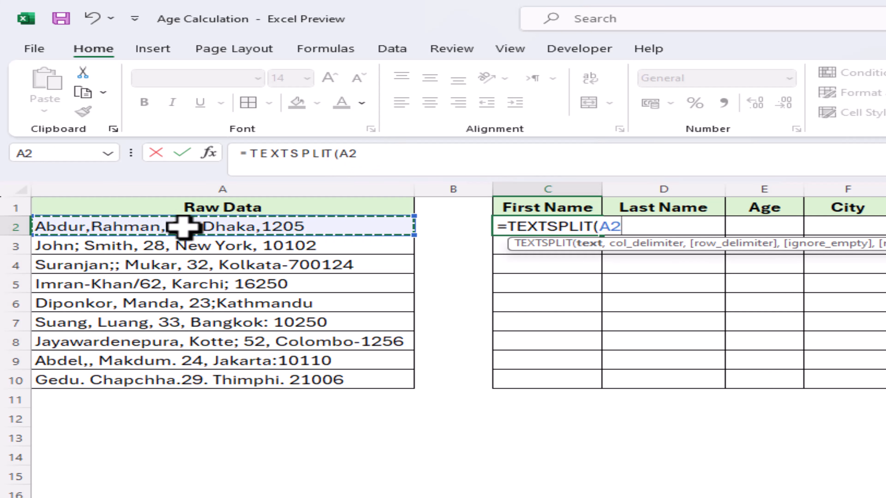
text(,)
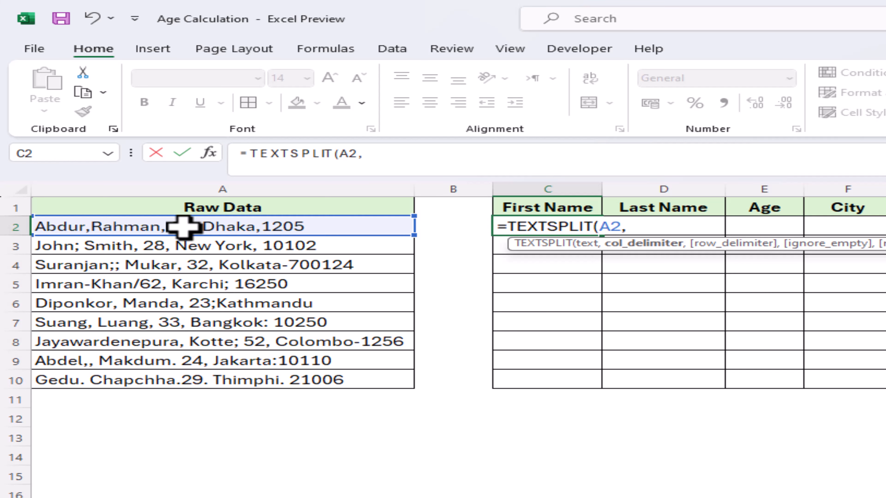
text(","))
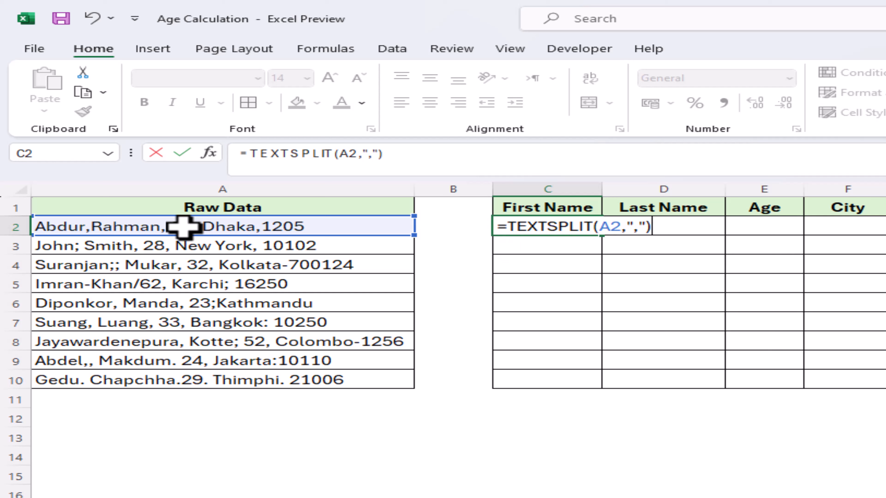
key(Return)
key(Up)
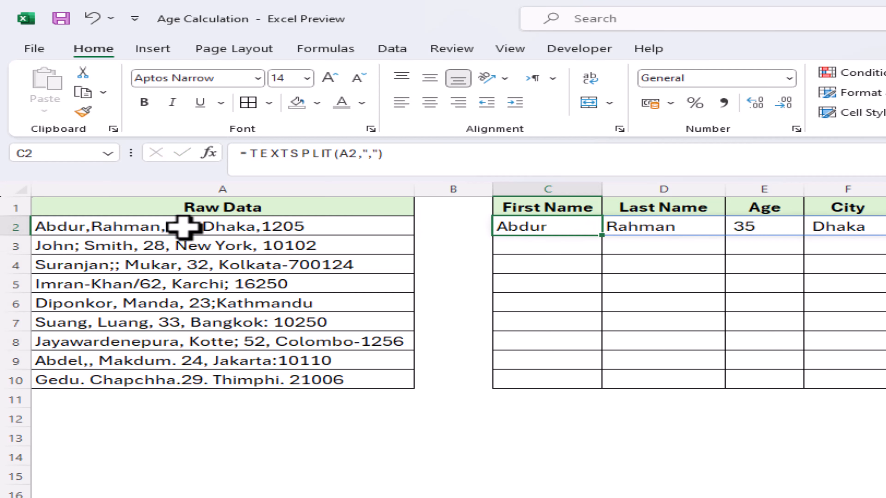
Step: Copy the TEXTSPLIT formula from C2 down to C3:C10
key(ctrl+c)
key(Down)
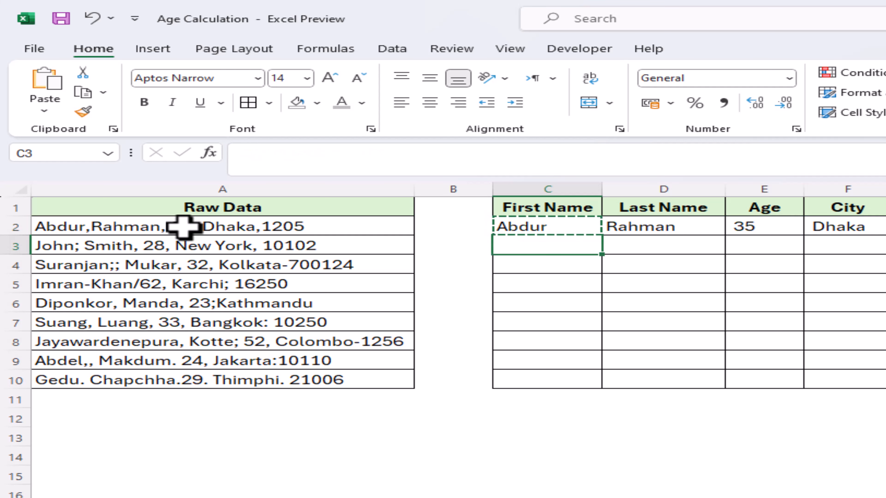
key(shift+Down)
key(shift+Down)
key(shift+Down)
key(shift+Down)
key(shift+Down)
key(shift+Down)
key(shift+Down)
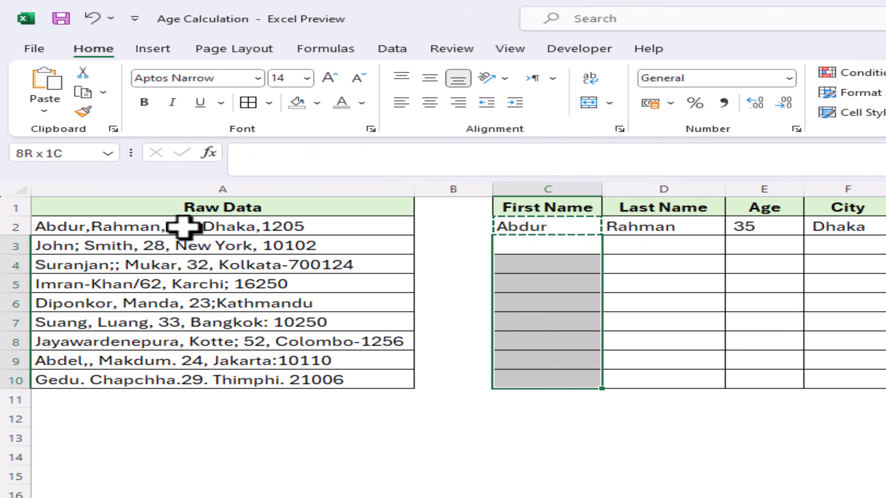
key(ctrl+v)
key(Right)
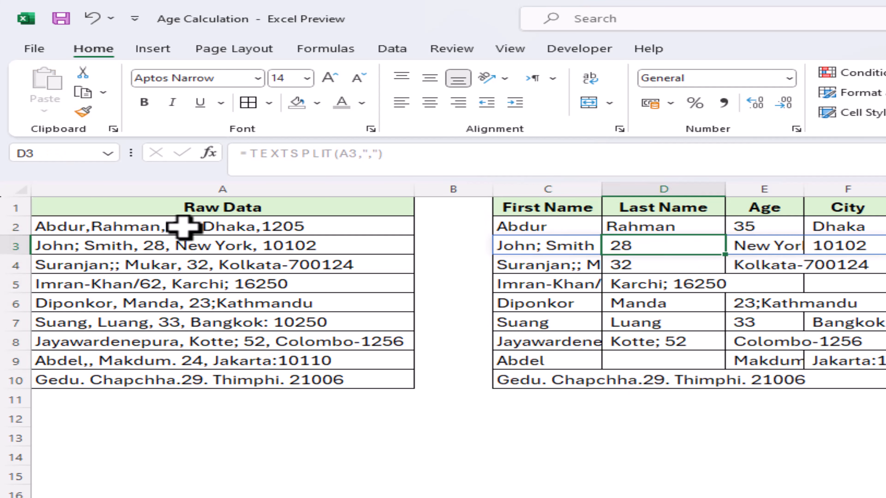
key(Right)
key(Right)
key(Left)
key(Left)
key(Left)
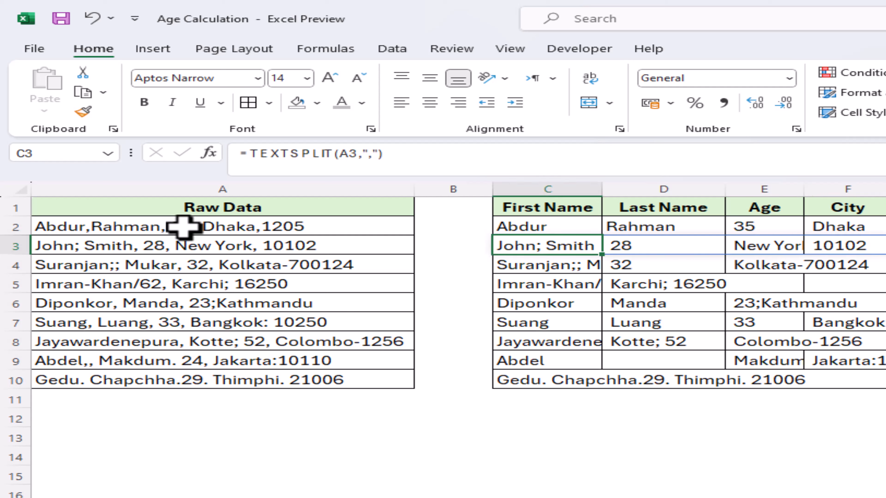
Step: Change the column delimiter in C2's formula to a comma followed by a space
key(Up)
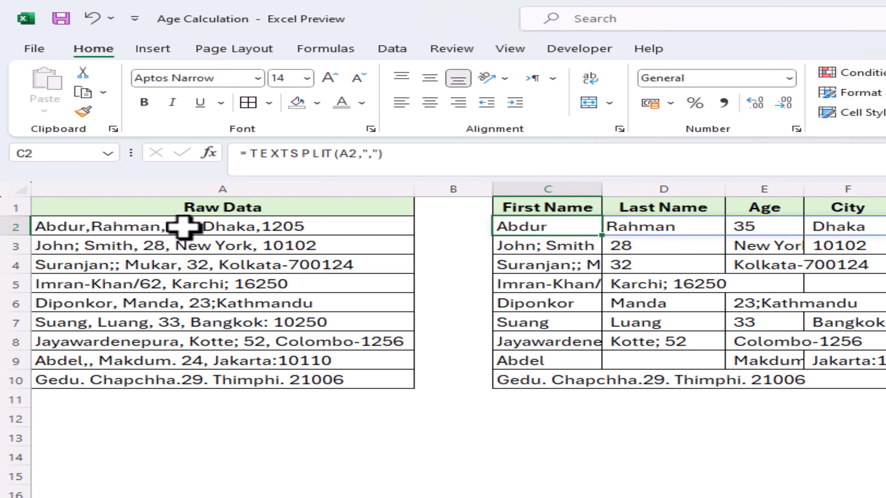
click(366, 153)
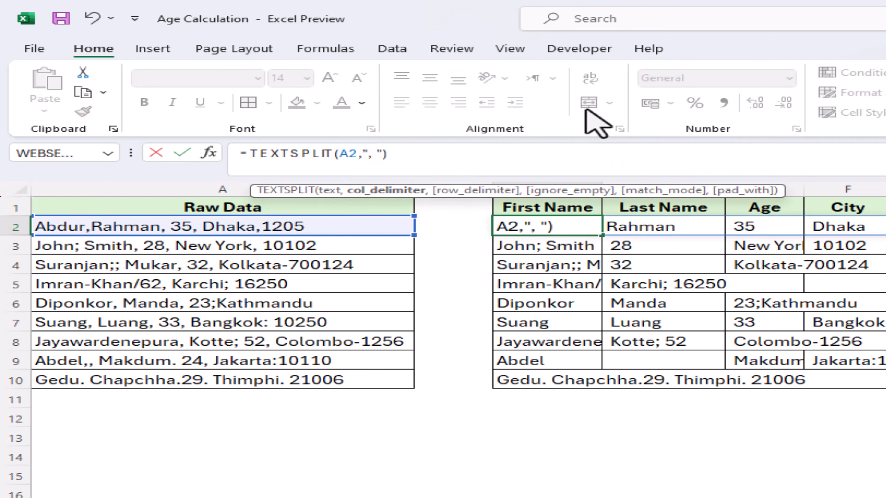
key(Return)
key(Up)
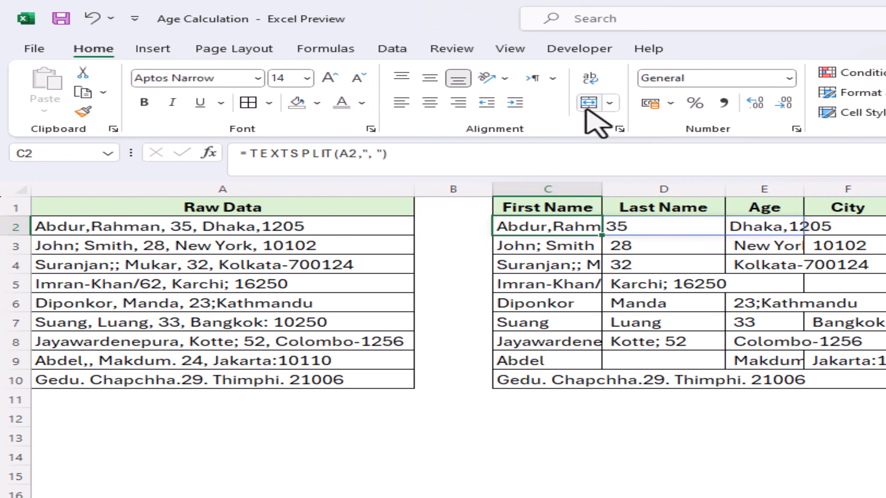
Step: Insert several spaces before the last name in A2 and check the split last name in D2
key(Left)
key(Left)
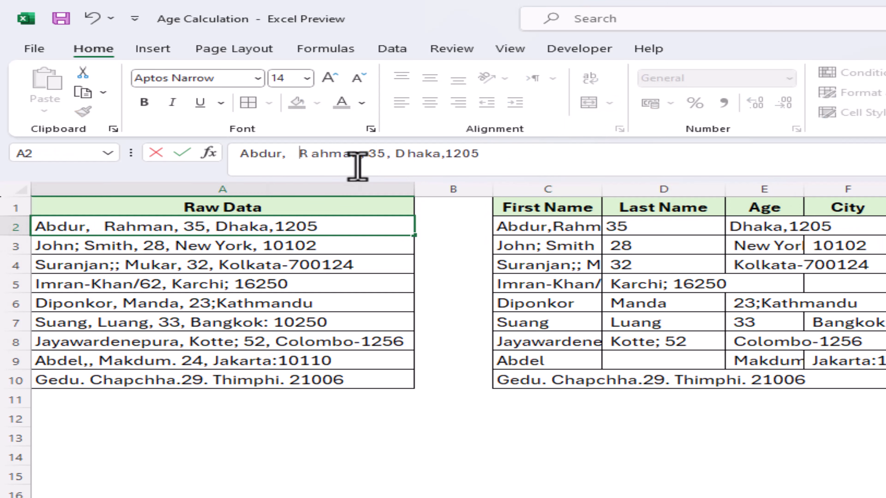
key(Return)
key(Up)
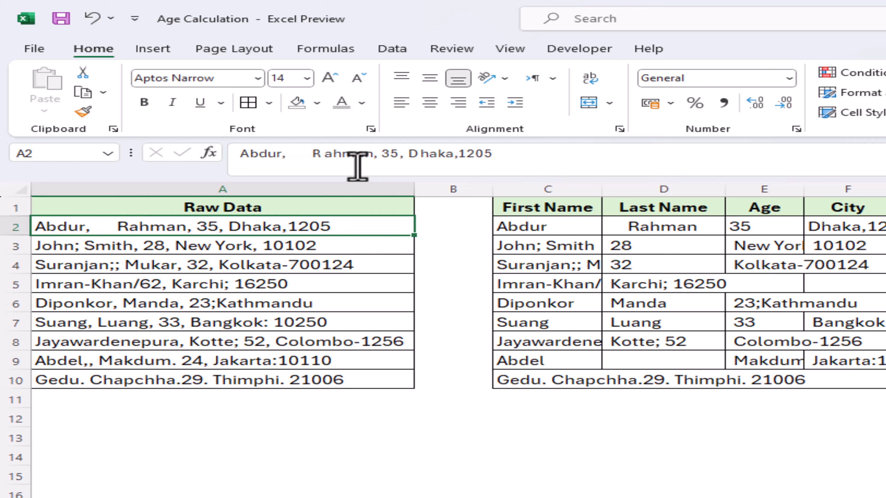
key(Right)
key(Right)
key(Right)
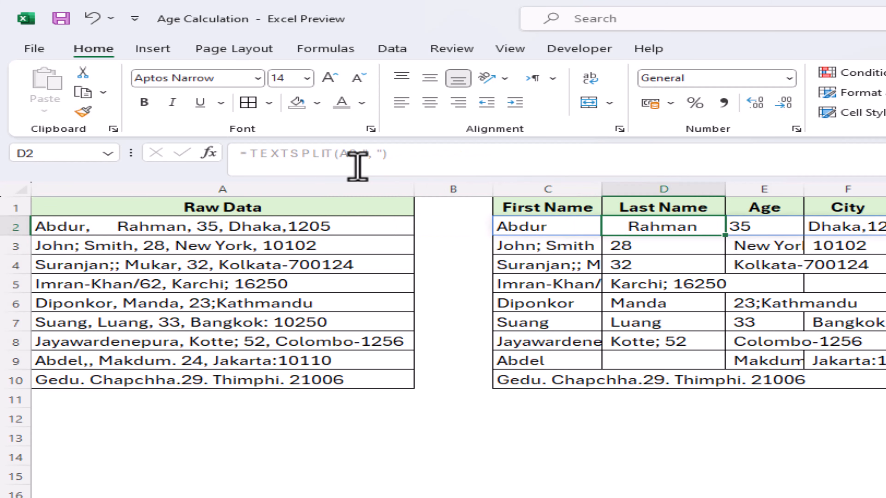
Step: Remove the space from C2's delimiter and wrap the formula in TRIM, giving =TRIM(TEXTSPLIT(A2,","))
click(519, 230)
click(377, 154)
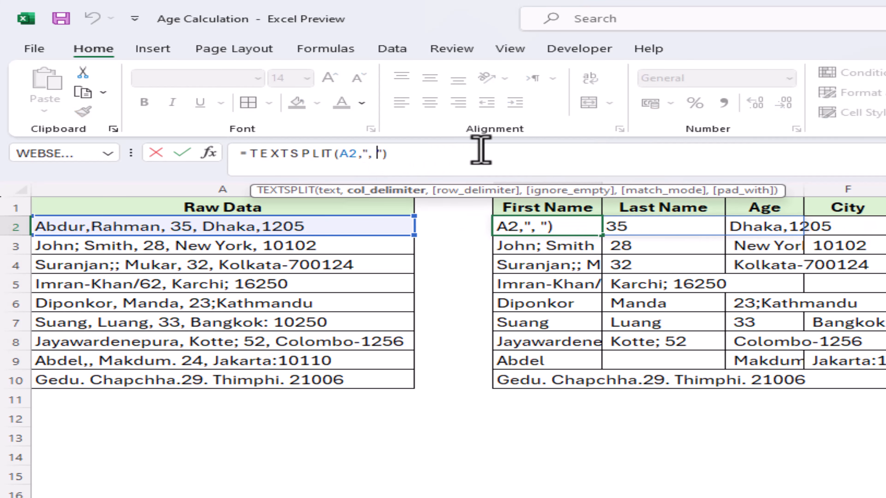
key(BackSpace)
key(Left)
key(Left)
key(Left)
key(Left)
key(Left)
key(Left)
key(Left)
key(Left)
key(Left)
key(Left)
key(Left)
key(Left)
key(Left)
key(Left)
key(Left)
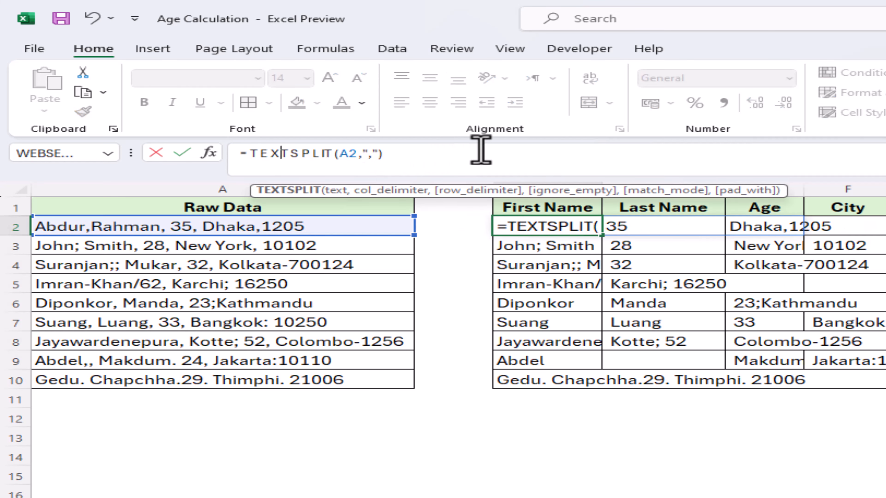
text(TRIM()
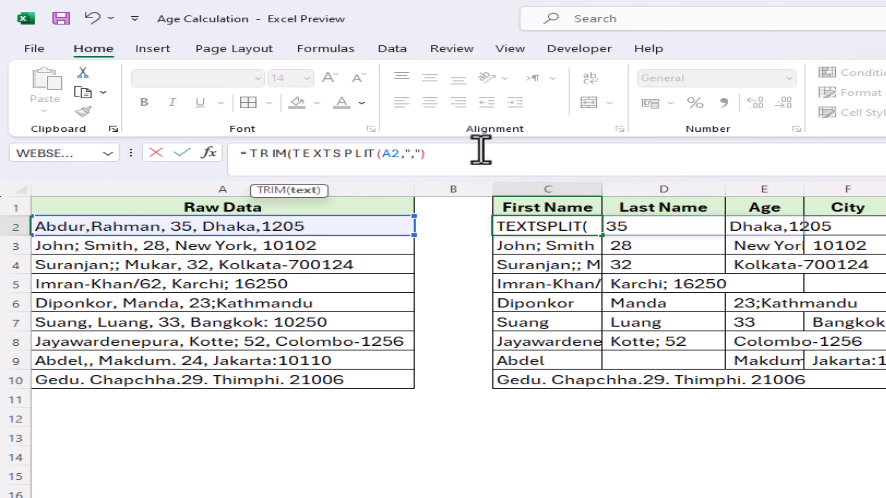
key(End)
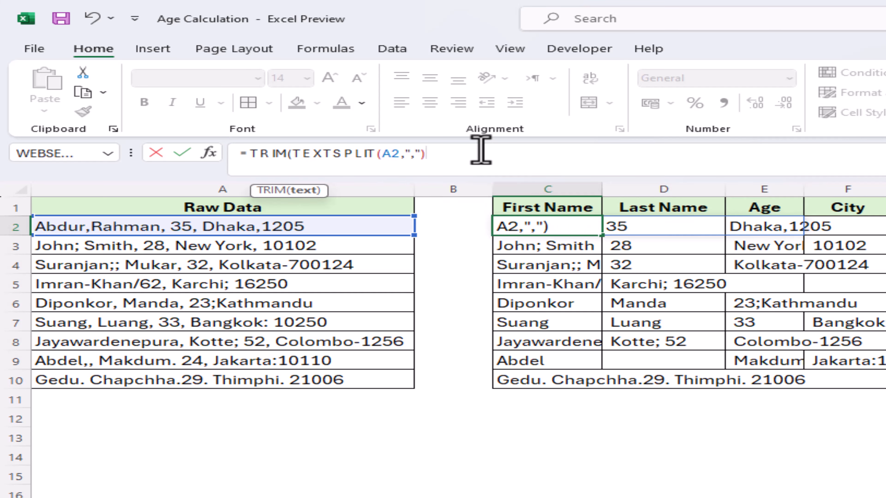
text())
key(Return)
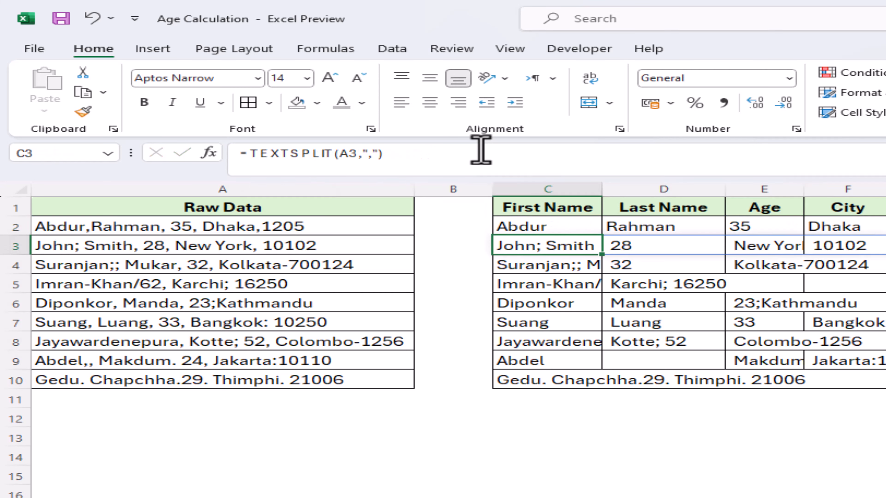
Step: Add a long run of spaces between the first and last name in A2 to test the TRIM formula
key(Up)
key(Left)
key(Left)
key(F2)
key(Home)
key(Right)
key(Right)
key(Right)
key(Right)
key(Right)
key(Right)
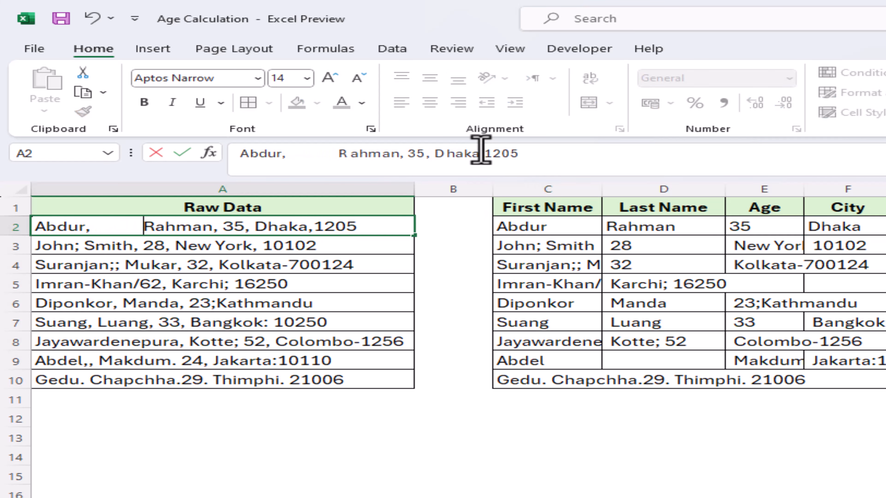
key(Return)
Step: Insert a space before the postal code at the end of A2's text
key(Up)
key(F2)
key(Left)
key(Left)
key(Left)
key(Left)
key(Return)
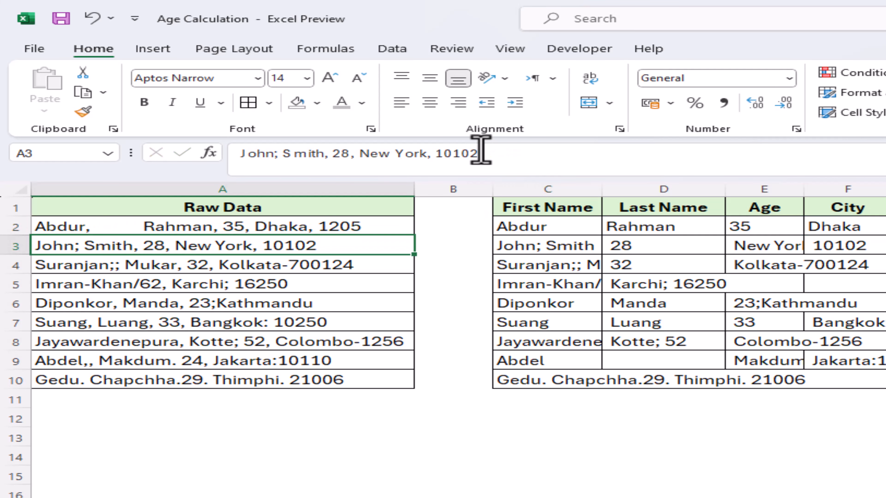
Step: Delete the surplus spaces between the first and last name in A2, keeping a single space after the comma
key(Up)
key(F2)
key(Home)
key(Right)
key(Right)
key(Right)
key(Right)
key(Right)
key(Right)
key(Right)
key(shift+Right)
key(shift+Right)
key(shift+Right)
key(shift+Right)
key(shift+Right)
key(shift+Right)
key(shift+Right)
key(shift+Right)
key(shift+Right)
key(shift+Right)
key(shift+Right)
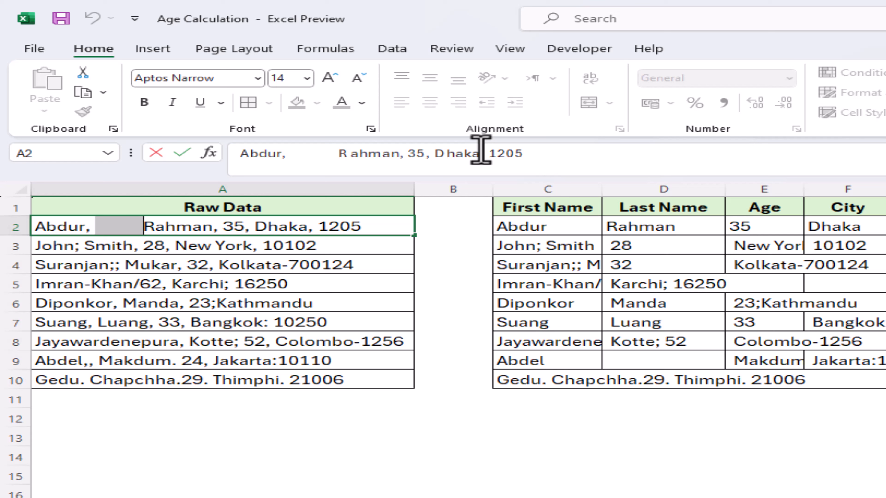
key(Delete)
key(Return)
key(Up)
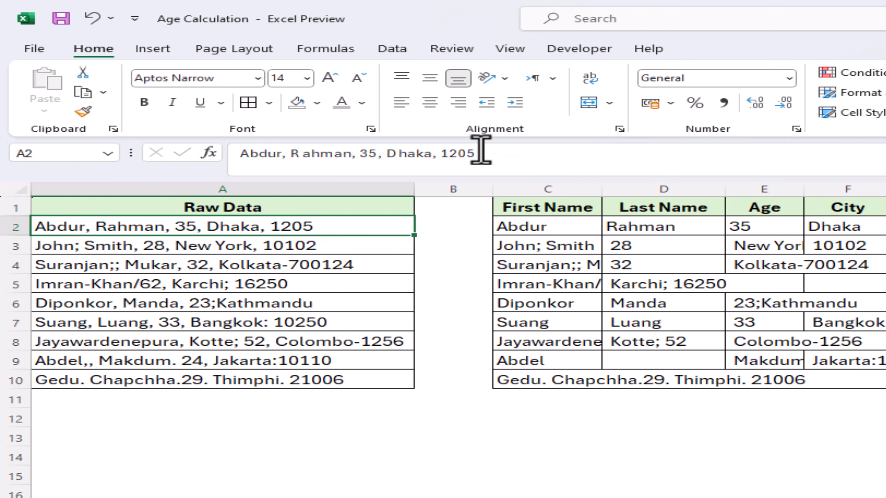
Step: Copy the TRIM formula from C2 into C3:C10
key(Right)
key(Right)
key(ctrl+c)
key(Down)
key(shift+Down)
key(shift+Down)
key(shift+Down)
key(shift+Down)
key(shift+Down)
key(shift+Down)
key(shift+Down)
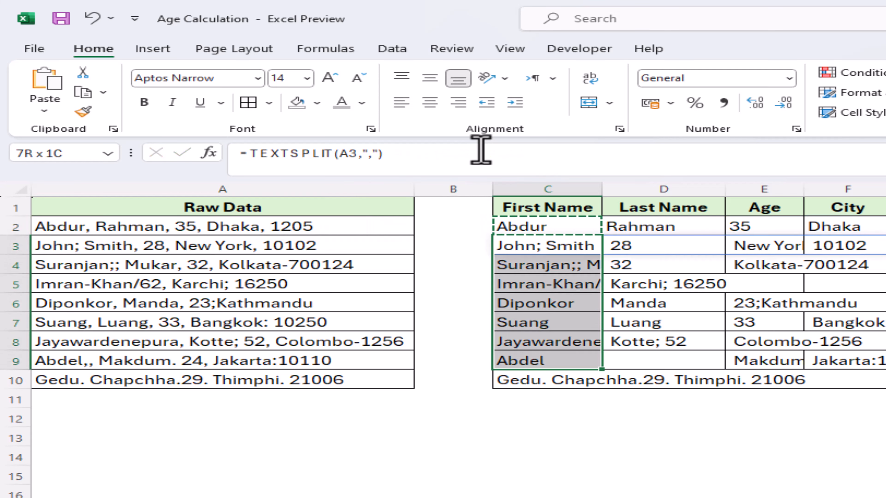
key(ctrl+v)
Step: Examine the split results across row 3 and down column C for records that are still not separated correctly
key(Right)
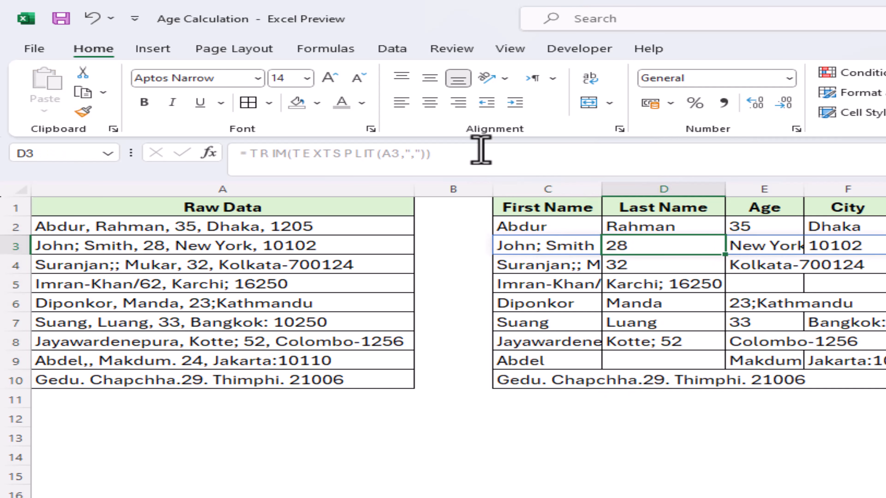
key(Right)
key(Right)
key(Right)
key(Down)
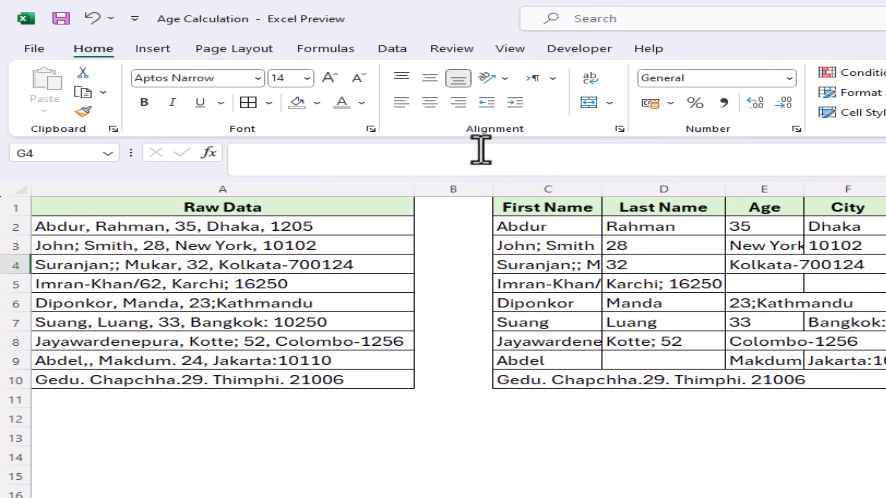
key(Left)
key(Left)
key(Left)
key(Left)
key(Down)
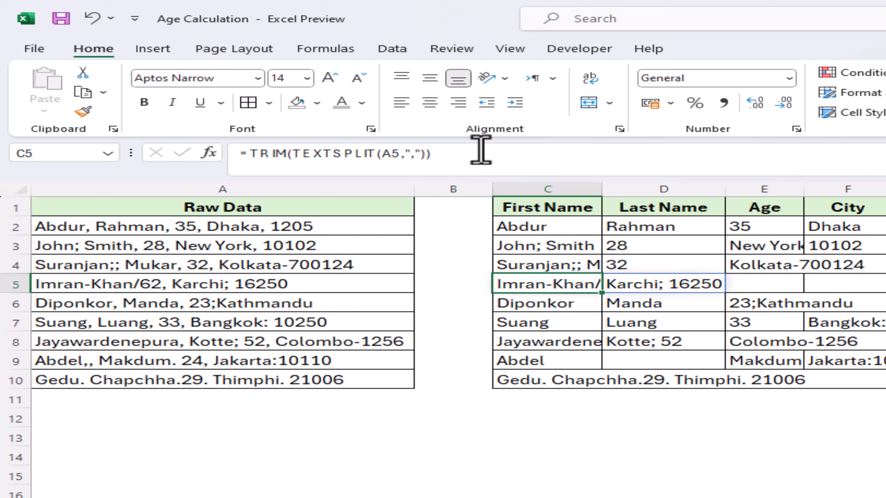
key(Down)
key(Down)
key(Down)
key(Down)
key(Down)
key(Up)
key(Up)
key(Up)
key(Up)
key(Up)
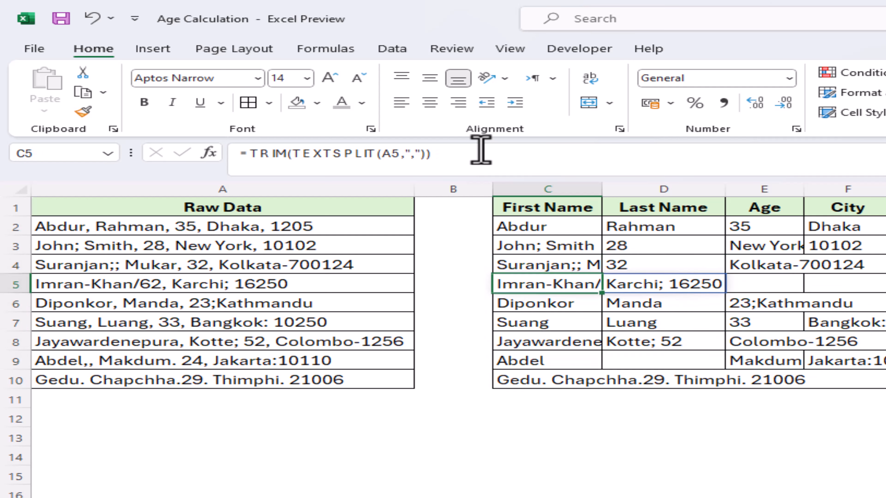
Step: Replace C2's single delimiter with an array of comma and semicolon, giving =TRIM(TEXTSPLIT(A2,{",",";"}))
key(Up)
key(Up)
key(Up)
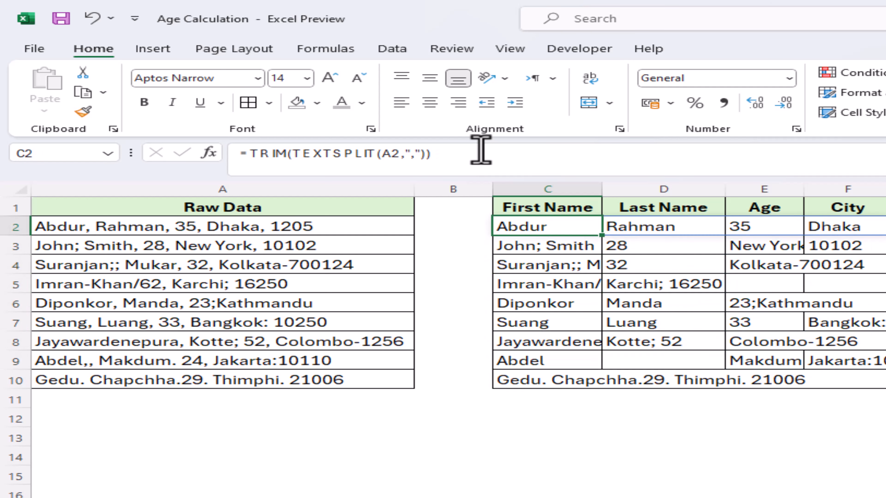
click(477, 157)
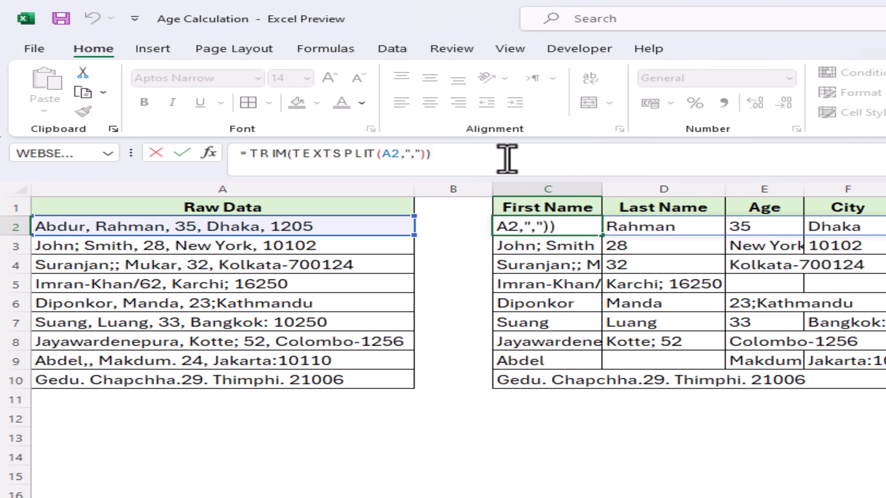
key(Left)
key(Left)
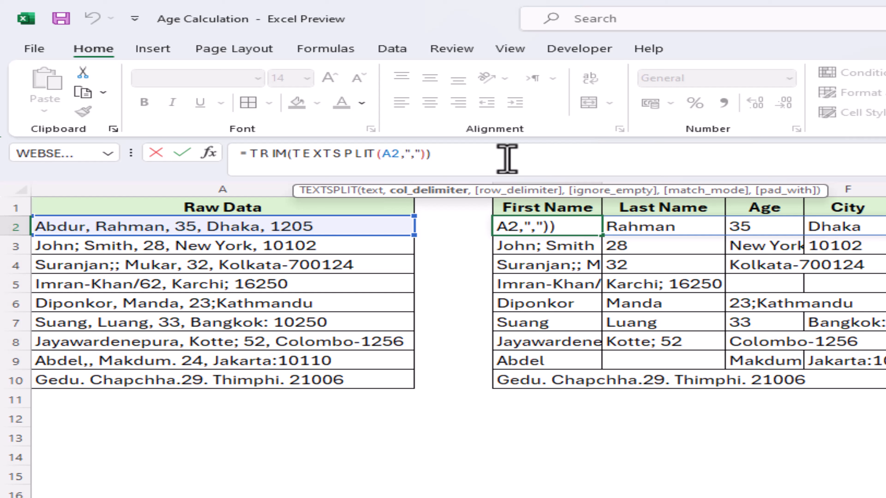
text({)
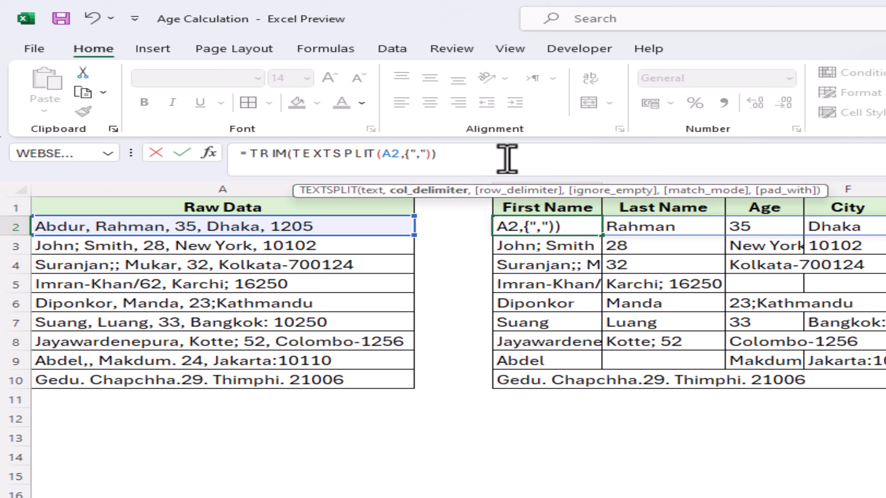
key(Right)
text(})
key(Left)
text(,")
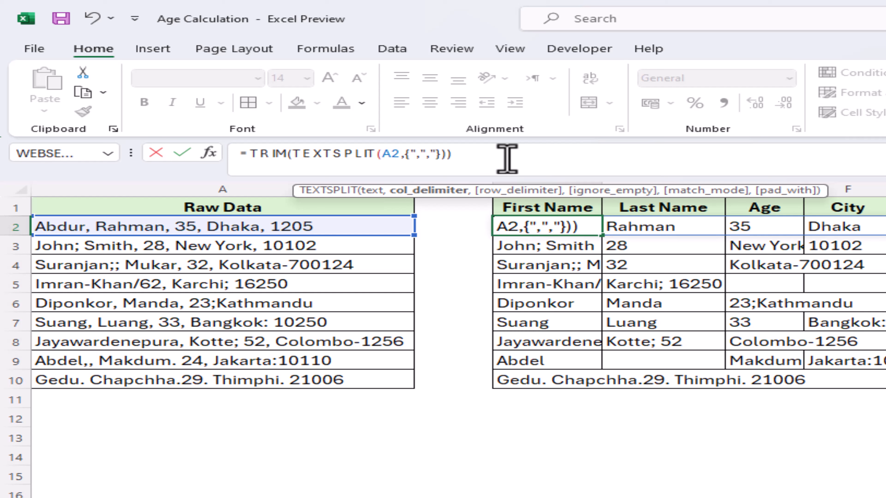
text(;")
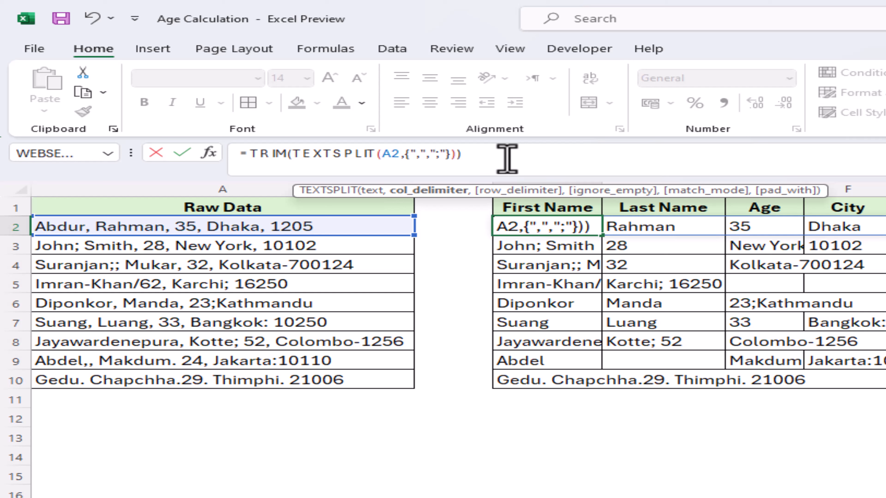
key(Return)
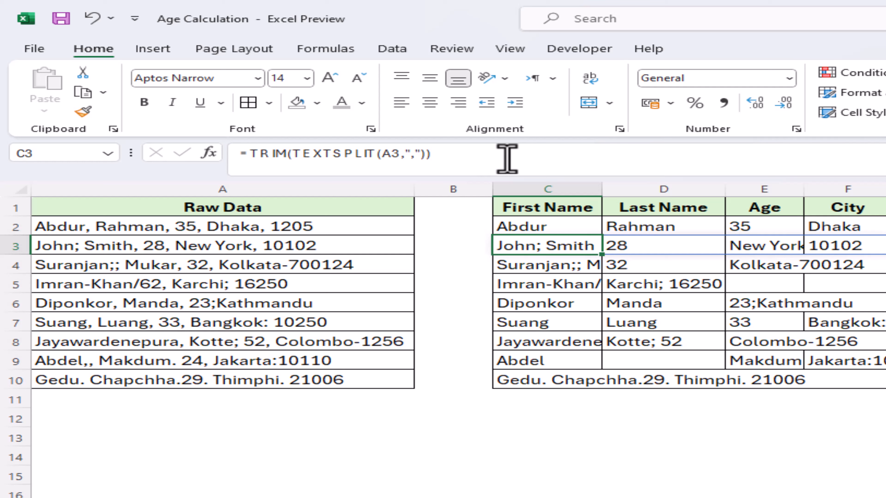
Step: Copy C2's formula with the comma and semicolon delimiters into C3:C10
key(Up)
key(ctrl+c)
key(Down)
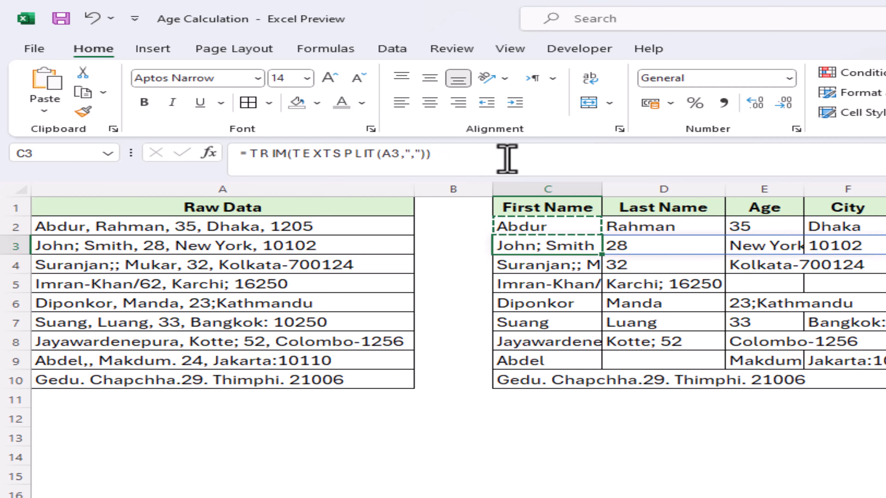
key(shift+Down)
key(shift+Down)
key(shift+Down)
key(shift+Down)
key(shift+Down)
key(shift+Down)
key(shift+Down)
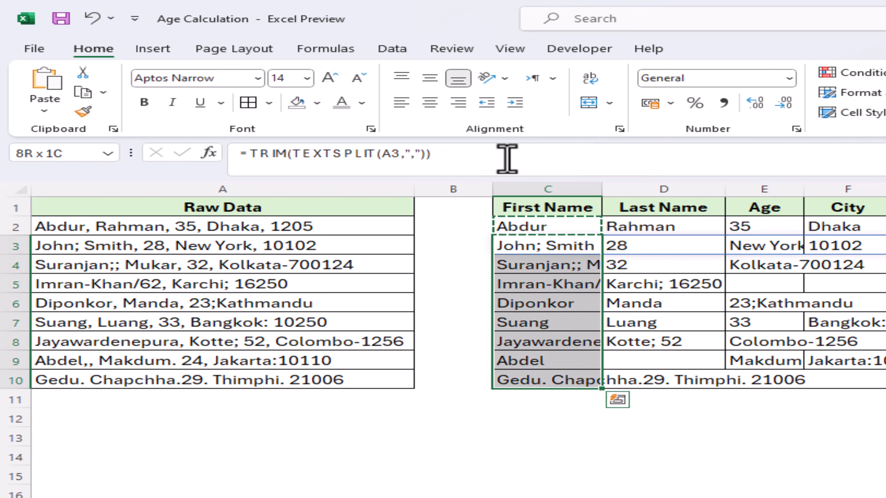
key(Return)
Step: Check the split results across rows 3 and 4 for values in the wrong columns
key(Right)
key(Left)
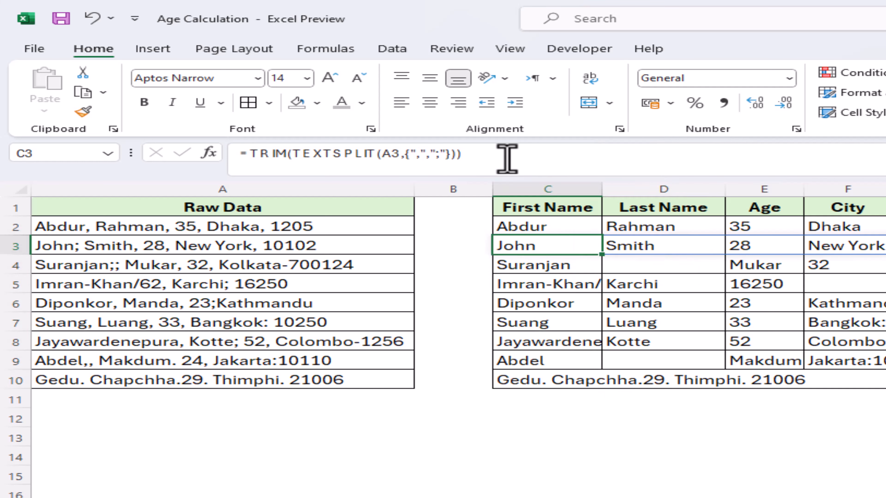
key(Right)
key(Right)
key(Right)
key(Right)
key(Down)
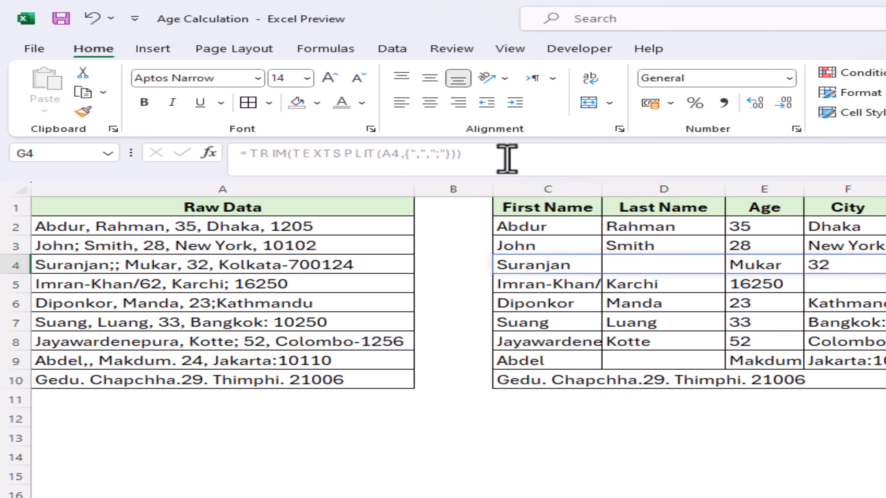
key(Left)
key(Left)
key(Left)
key(Left)
Step: Add the double semicolon ";;" to the delimiter array in C2's formula
key(Up)
key(Up)
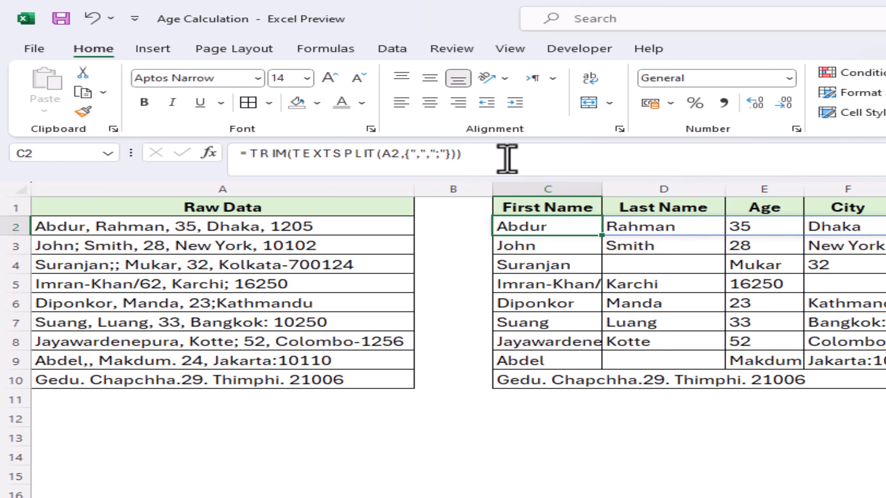
click(417, 154)
key(Right)
key(Right)
key(Right)
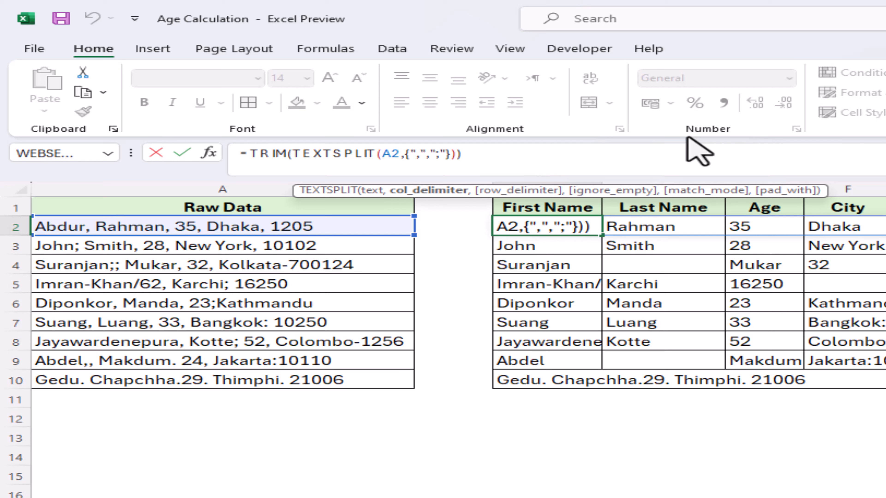
text(,)
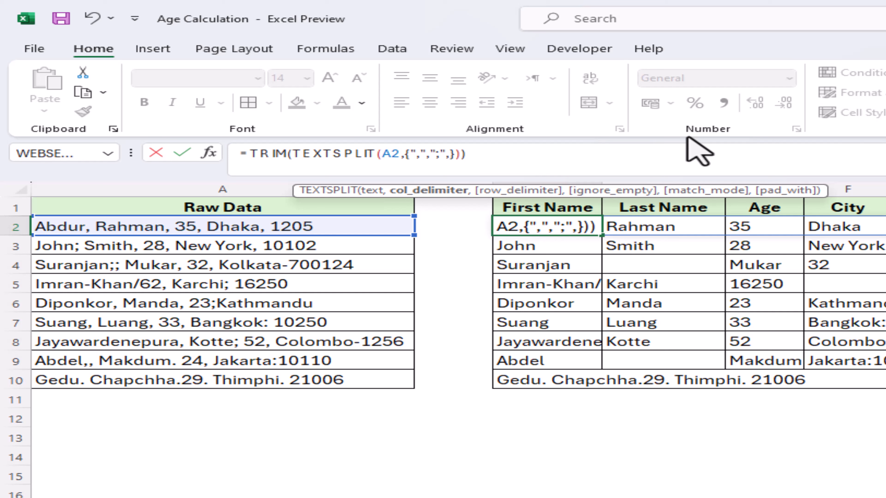
text(";;)
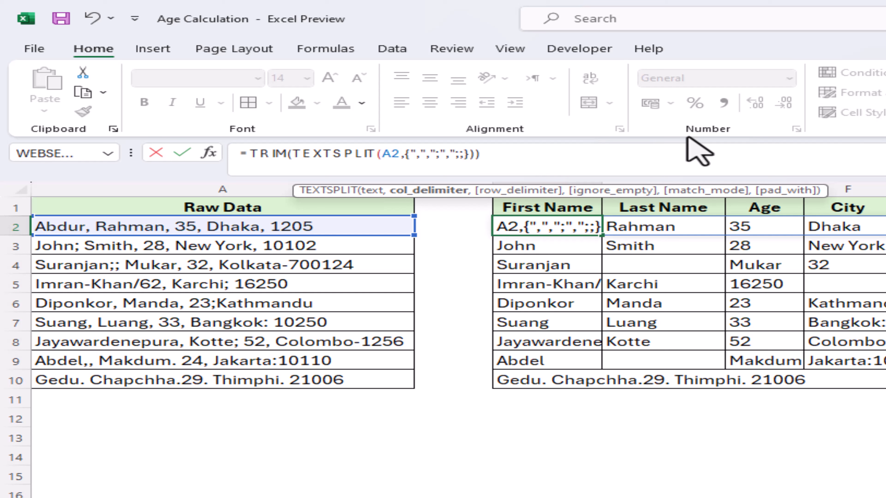
text(")
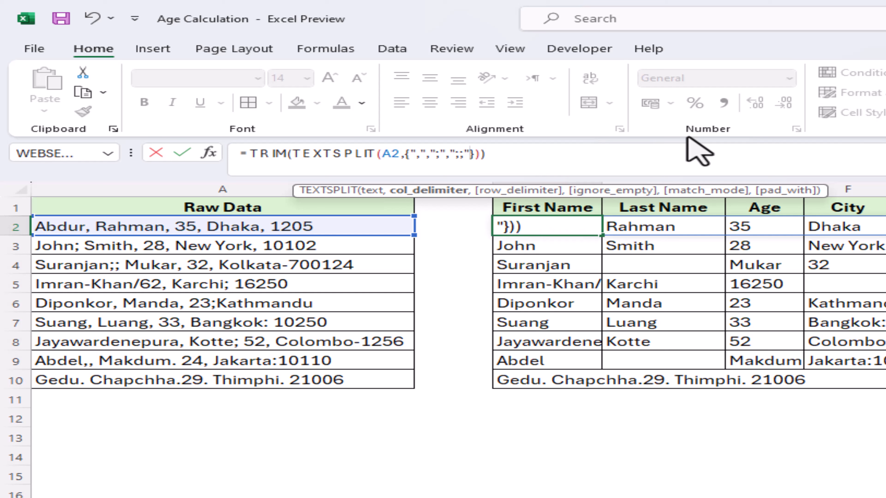
Step: Add the delimiters "-", "/", ":" and "." to the array in C2's formula and commit it
text(,")
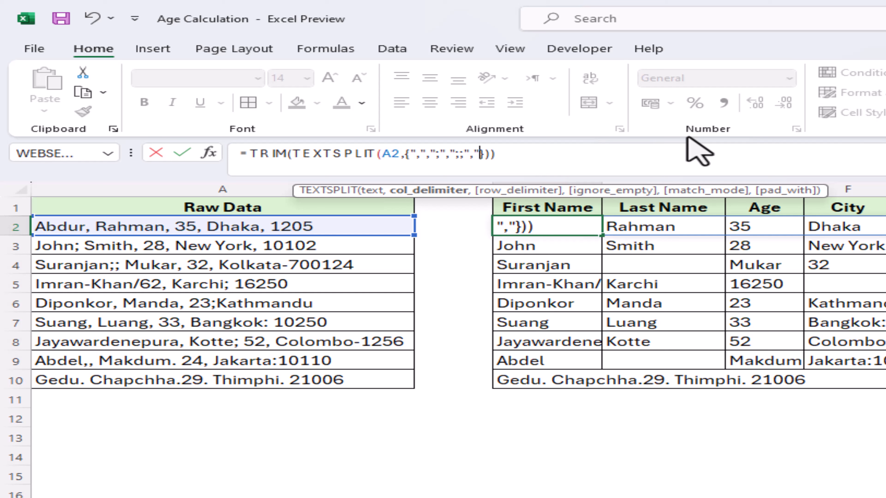
text(-",)
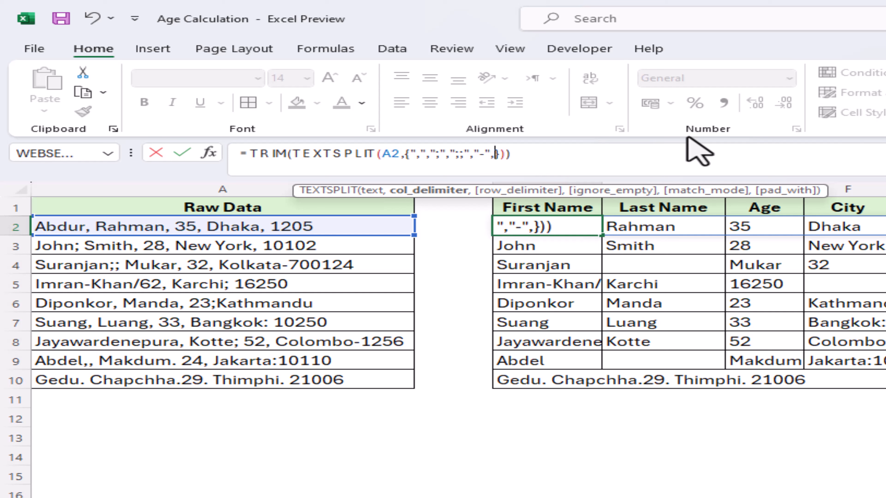
text("/",)
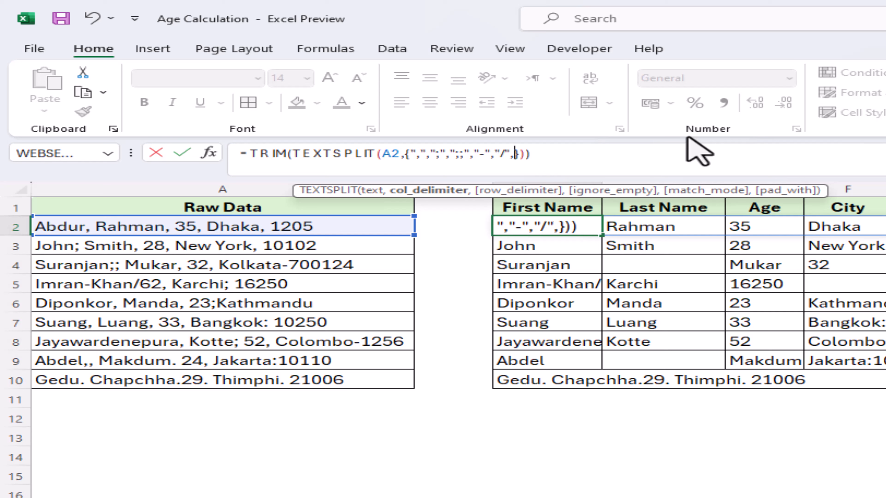
text(":)
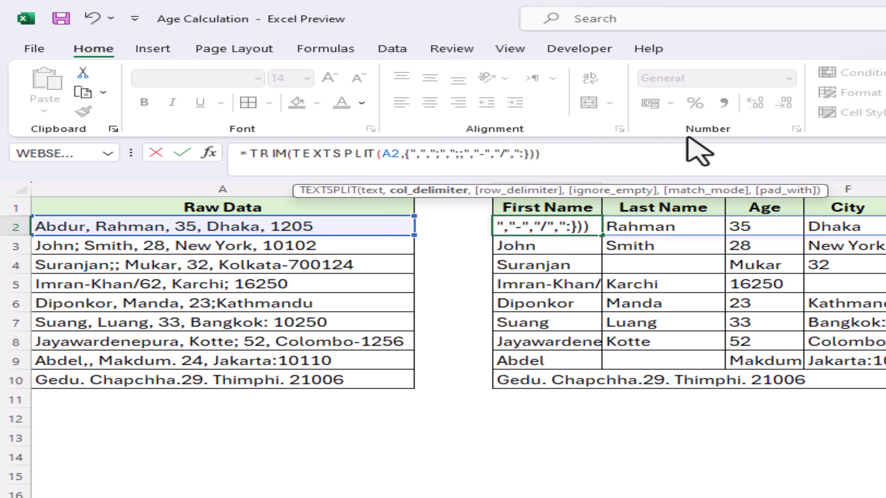
text(",)
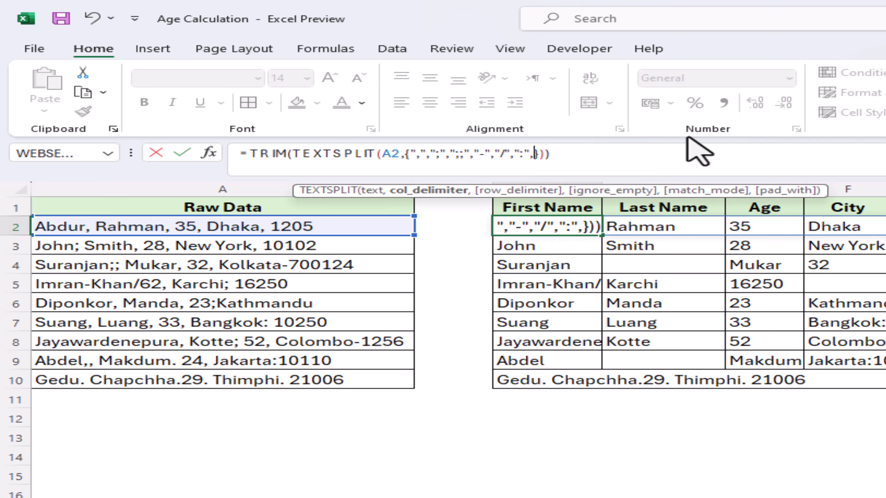
text(".")
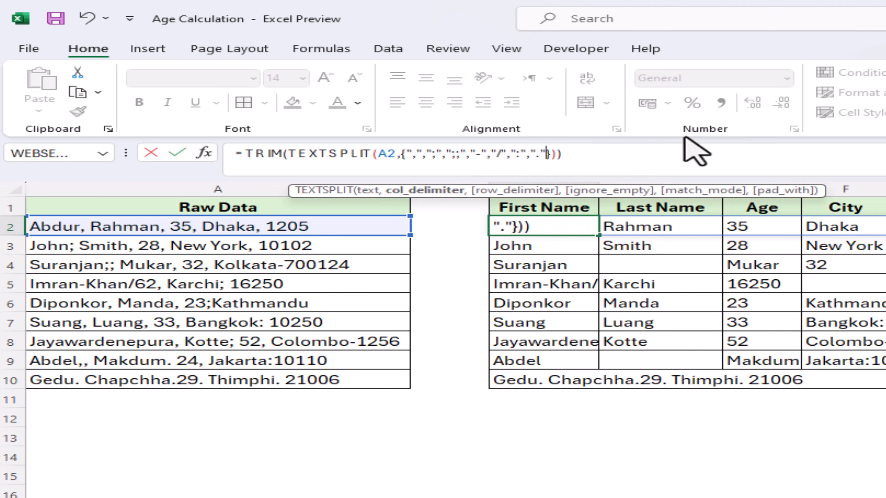
key(Return)
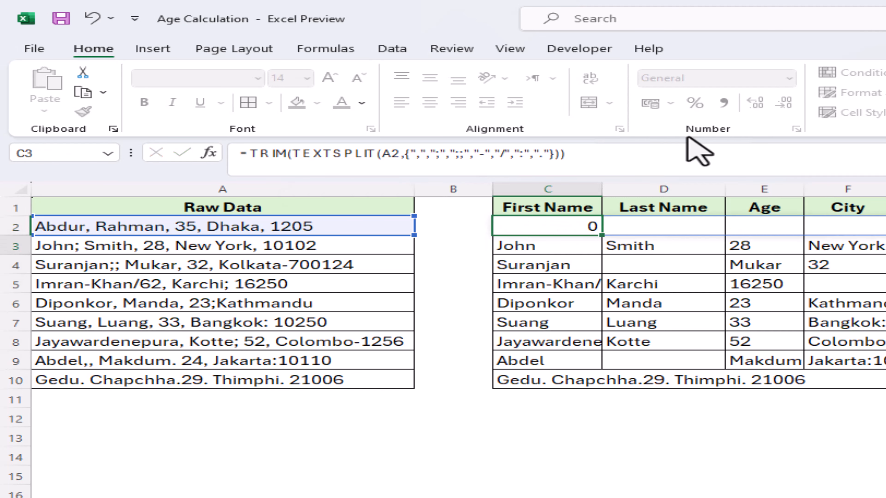
Step: Copy C2's formula with the extended delimiter array into C3:C10
key(Up)
key(ctrl+c)
key(Down)
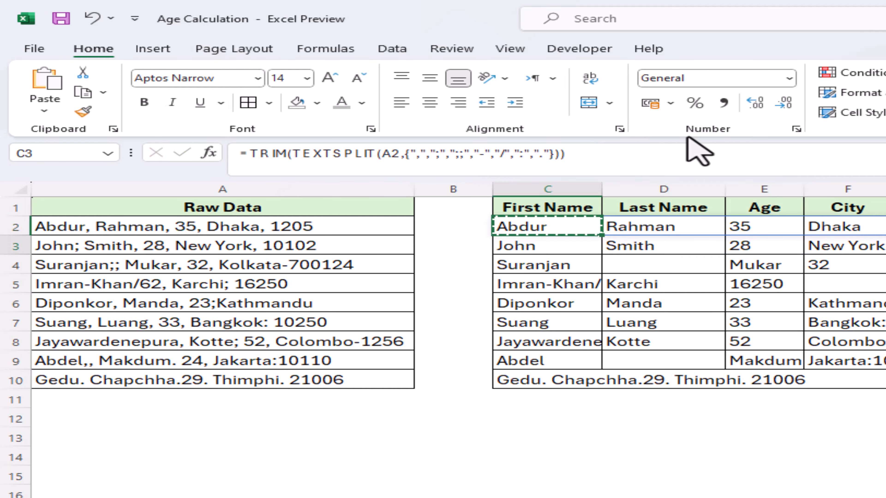
key(shift+Down)
key(shift+Down)
key(shift+Down)
key(shift+Down)
key(shift+Down)
key(shift+Down)
key(shift+Down)
key(ctrl+v)
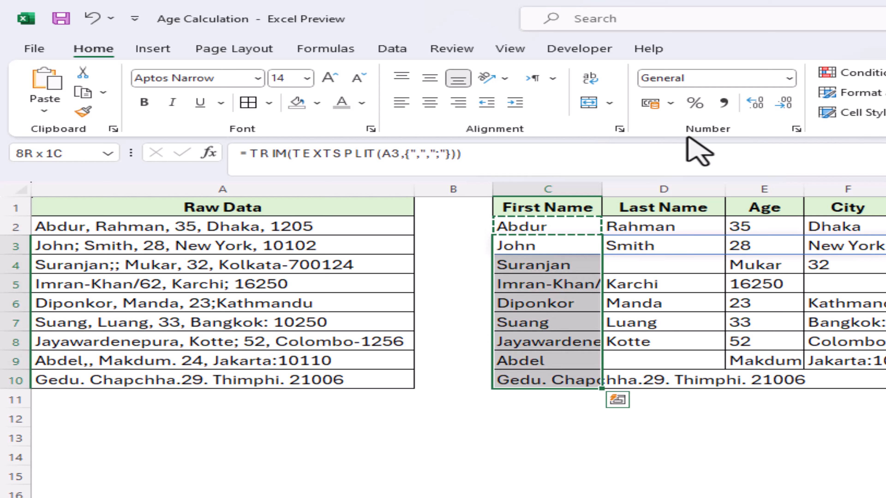
key(Escape)
Step: Review the split results down column C and compare row 9 with its raw data
key(Down)
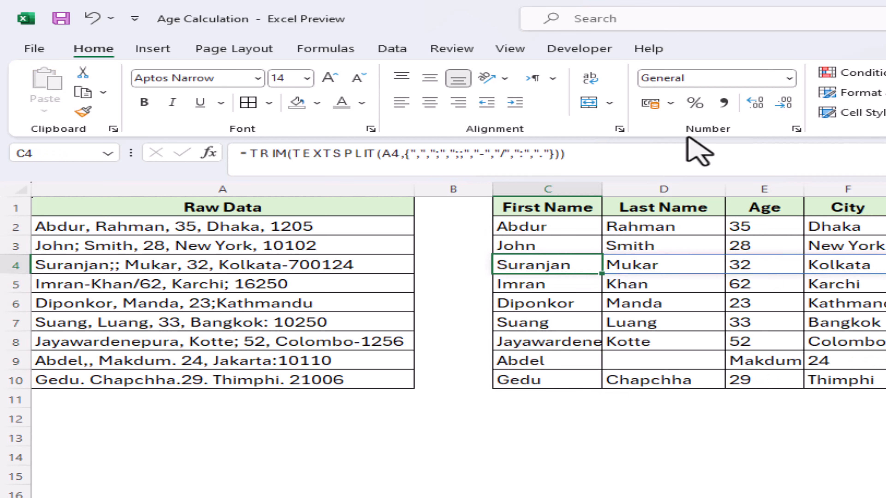
key(Down)
key(Down)
key(Down)
key(Down)
key(Down)
key(Left)
key(Left)
key(Right)
key(Right)
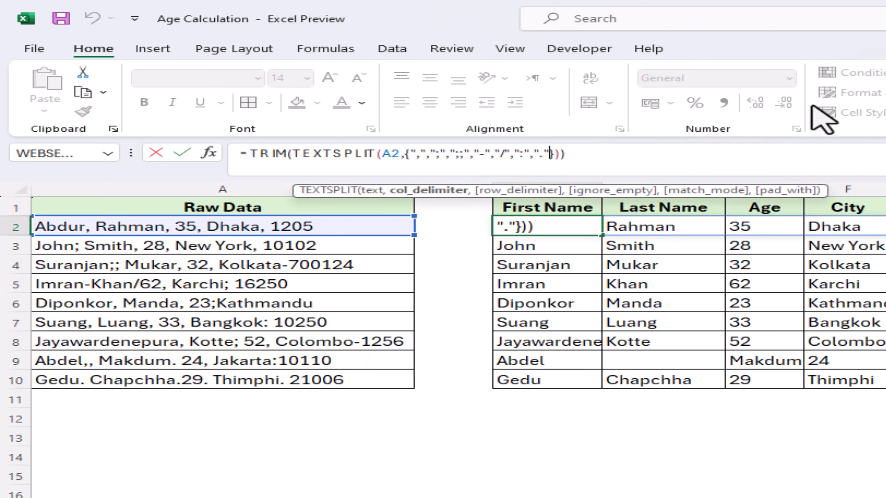
Step: Add the double comma ",," to the end of the delimiter array in C2's formula
text(,")
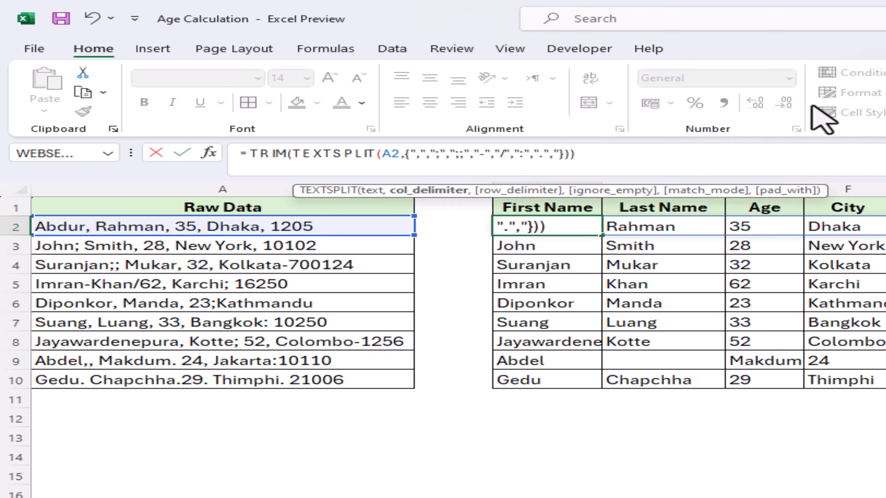
text(,,")
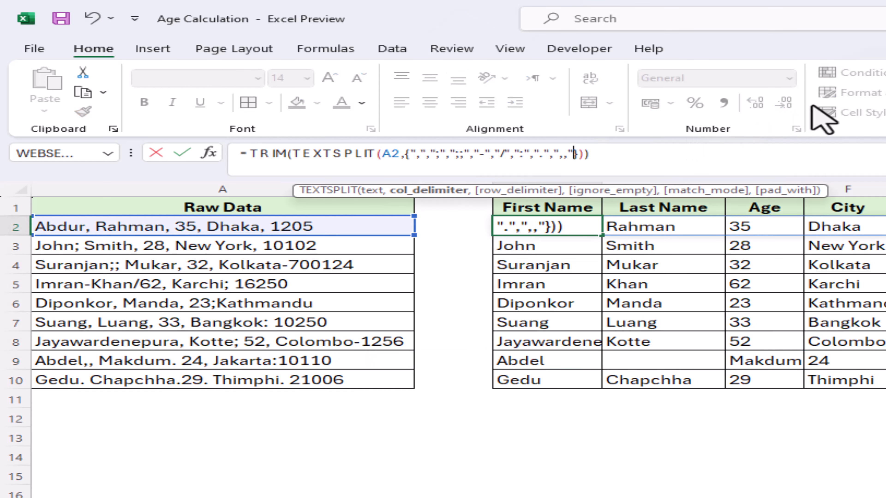
key(Return)
Step: Commit C2's formula with the added double-comma delimiter and copy it into C3:C10
key(Up)
key(ctrl+c)
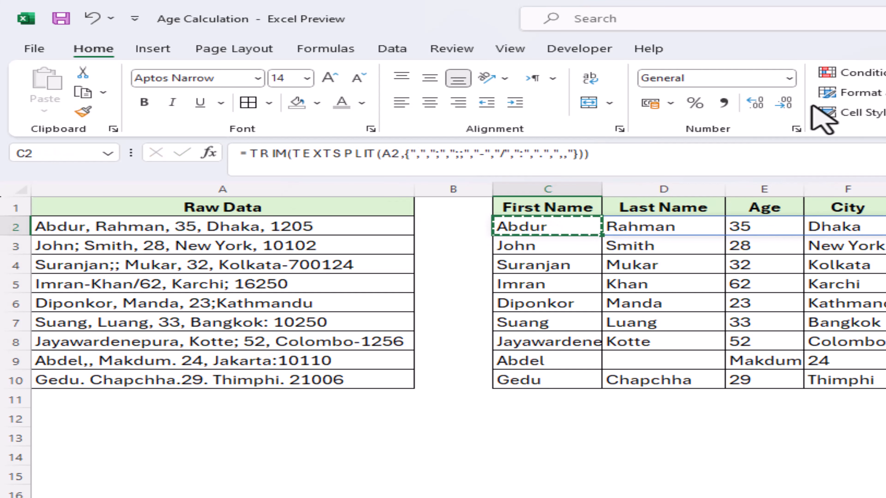
key(Down)
key(shift+Down)
key(shift+Down)
key(shift+Down)
key(shift+Down)
key(shift+Down)
key(shift+Down)
key(shift+Down)
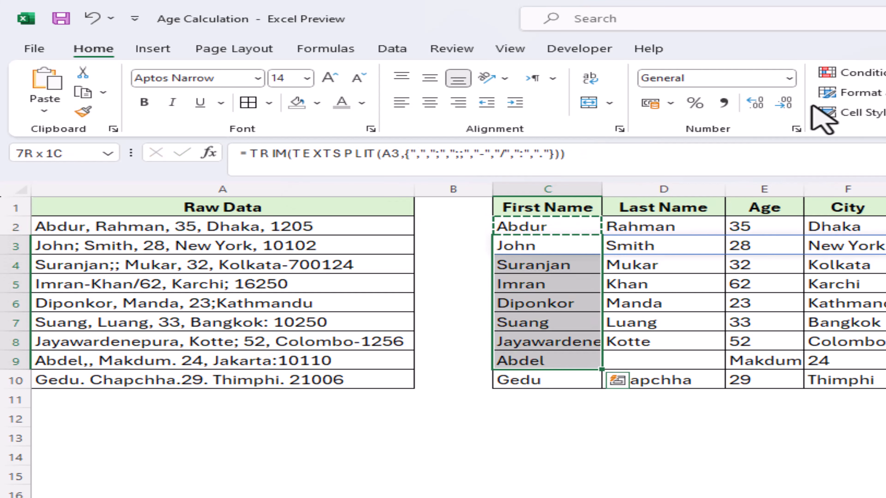
key(Return)
Step: Review the split results down column C and compare row 8 with its raw data
key(Right)
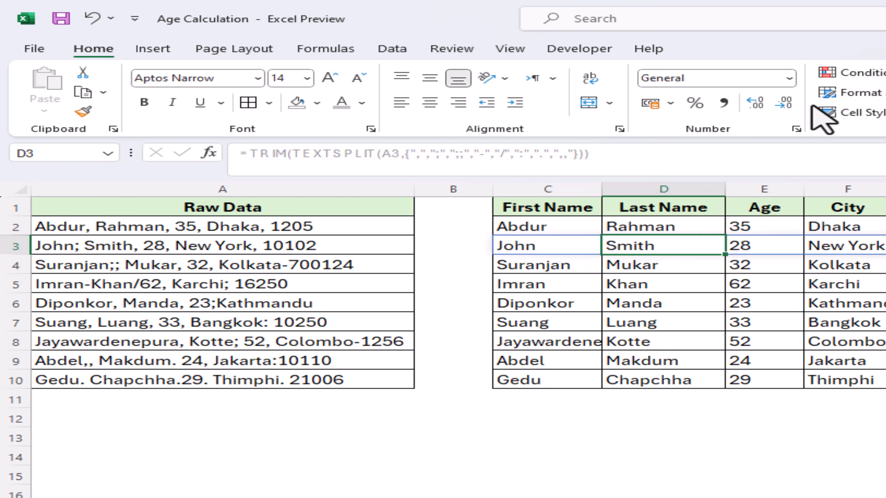
key(Left)
key(Down)
key(Down)
key(Down)
key(Down)
key(Down)
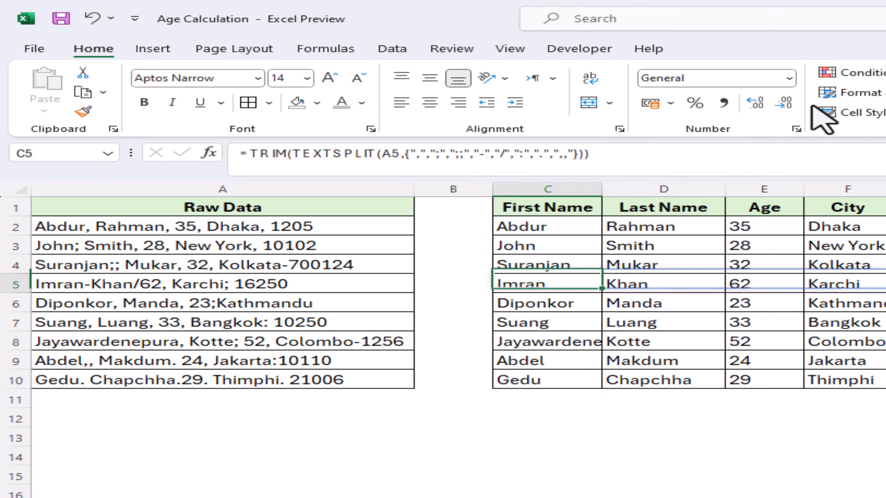
key(Left)
key(Left)
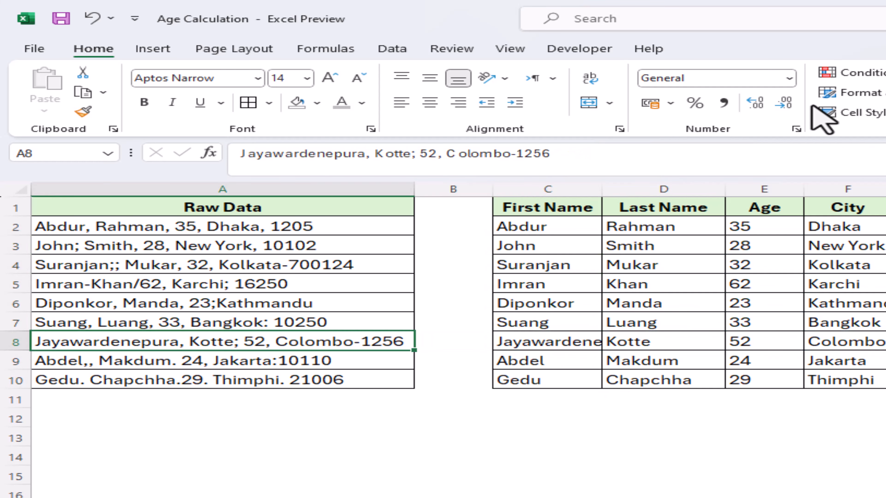
Step: Replace the period and space before "Thimphi" in A10's raw data with "/" and check row 10's split
key(F2)
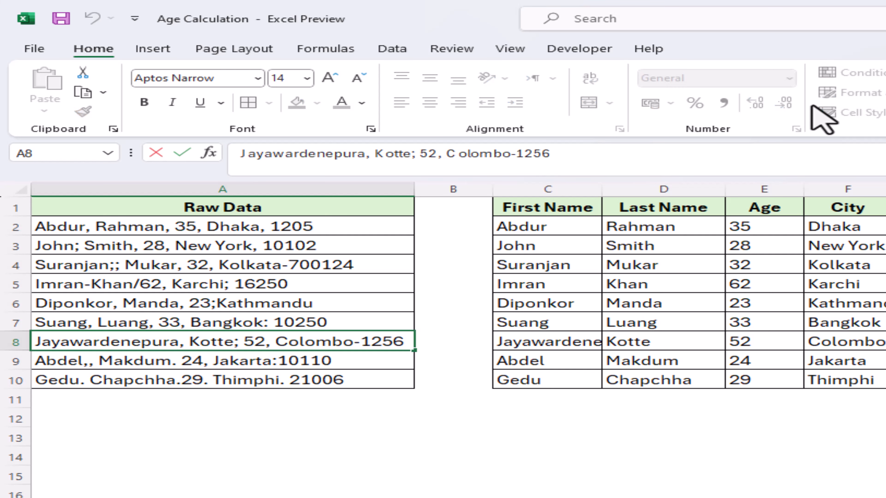
key(Left)
key(Left)
key(Left)
key(Left)
key(Left)
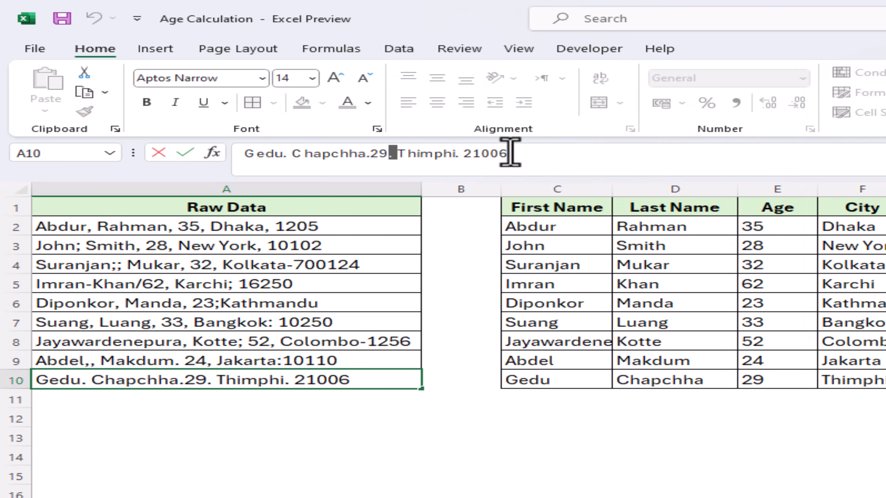
text(/)
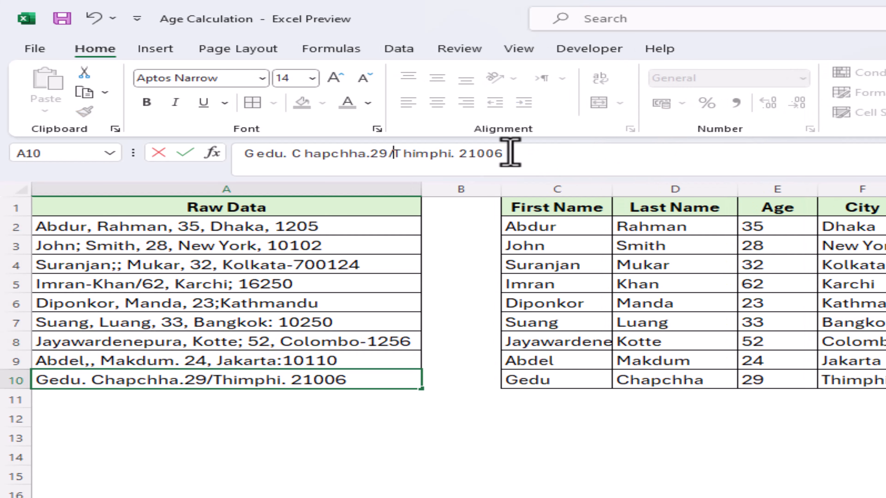
key(Return)
key(Up)
key(Right)
key(Right)
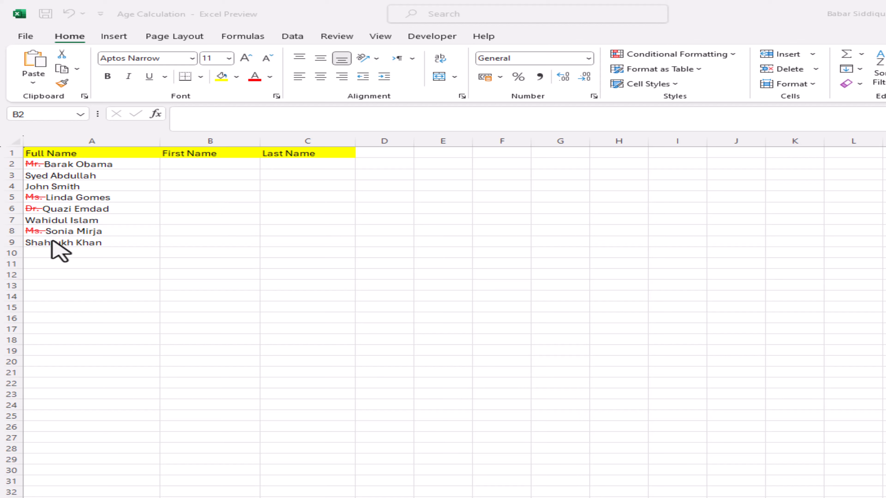
Step: Enter =TEXTSPLIT(A2," ") in B2 of the Full Name sheet to split the name at spaces
click(180, 165)
click(212, 116)
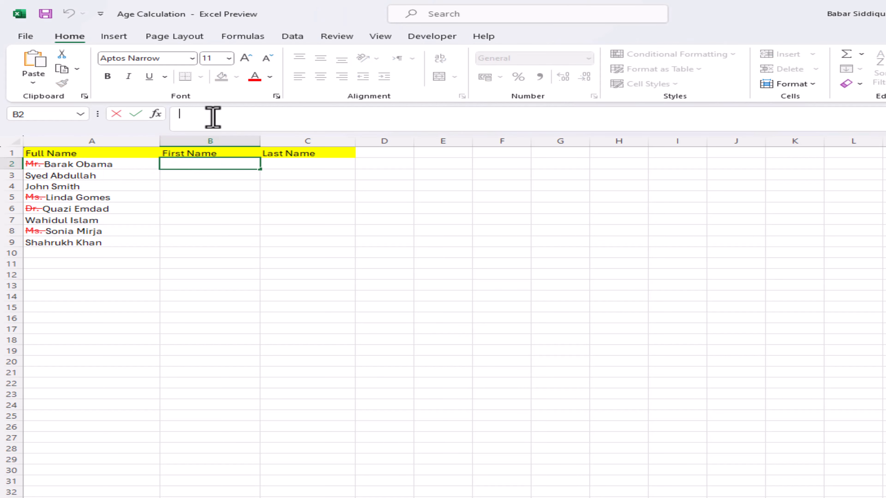
text(= )
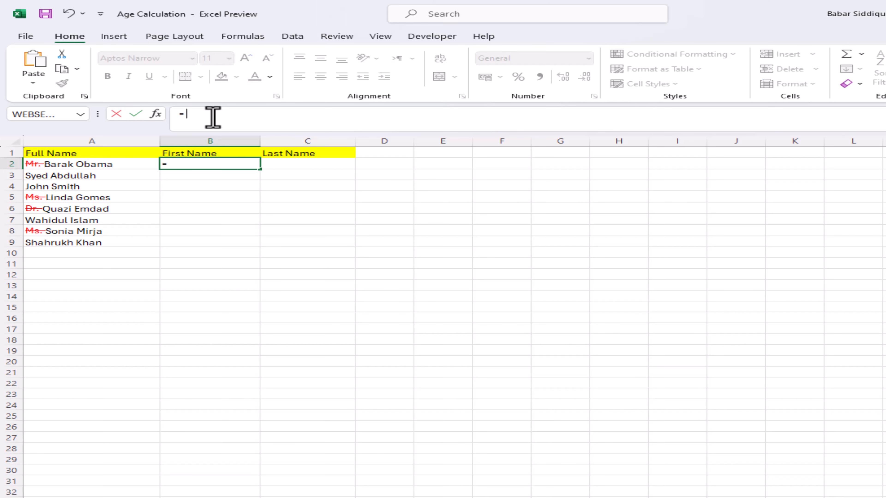
text(textsplit)
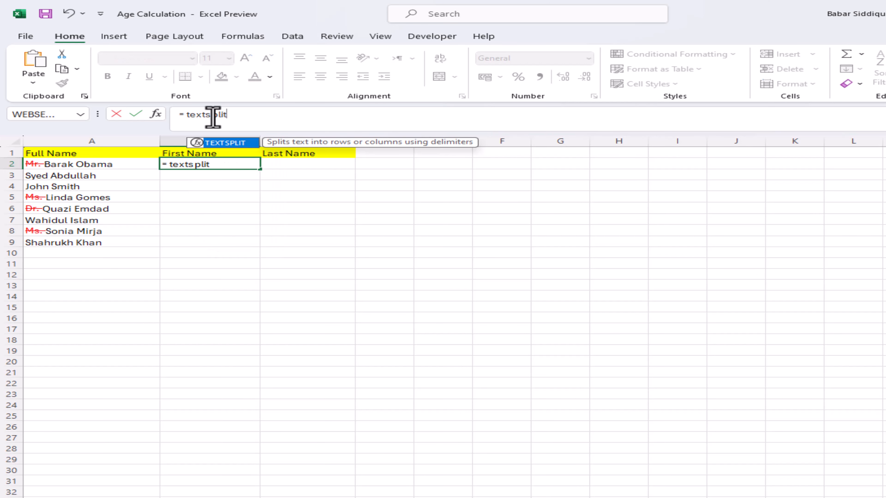
key(Tab)
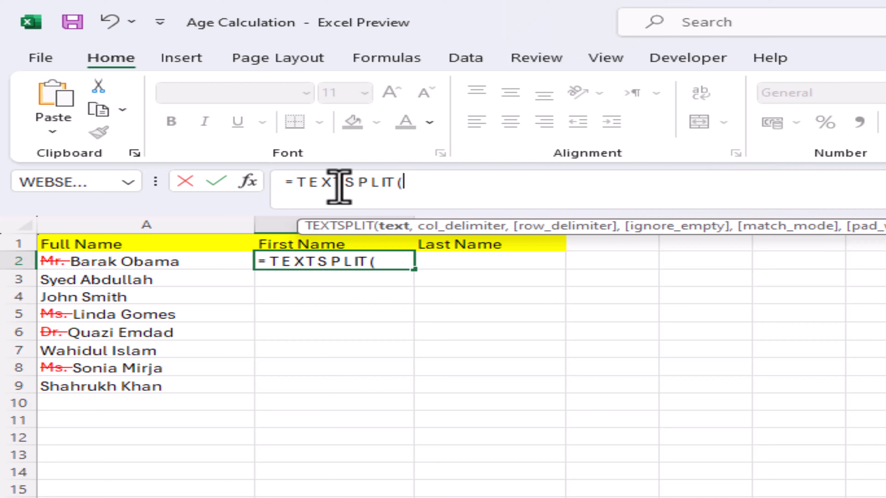
click(140, 258)
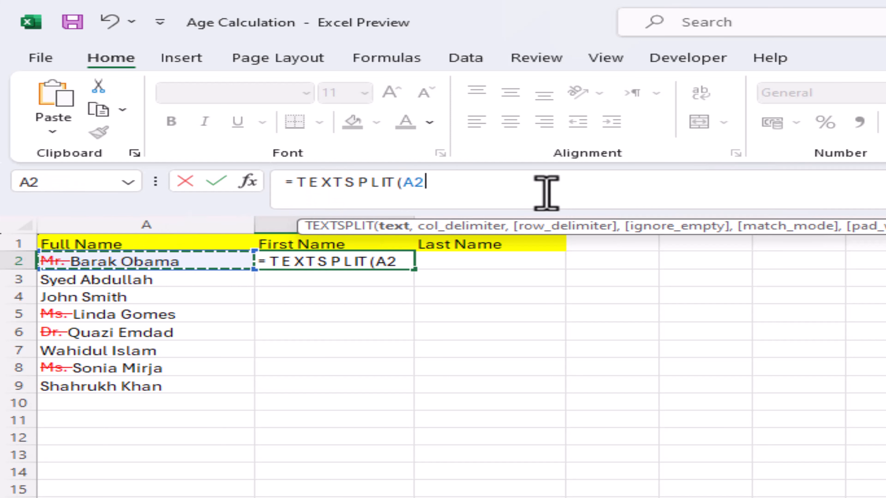
text(,)
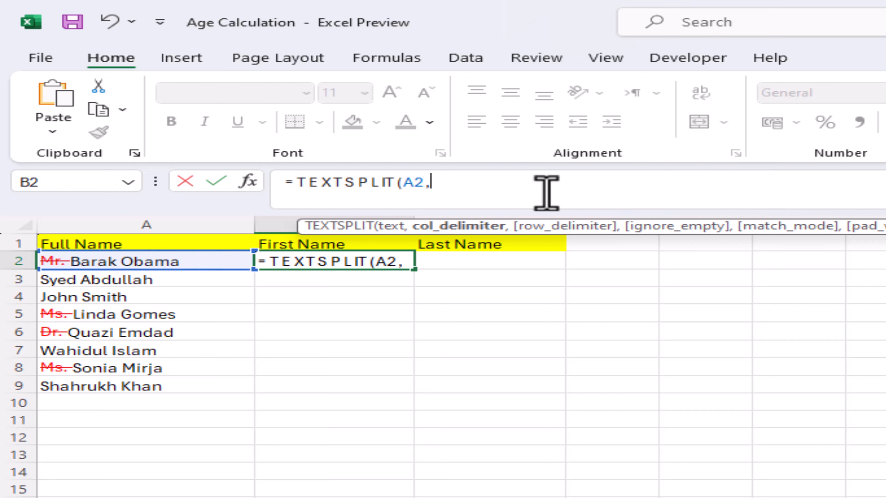
text(" "))
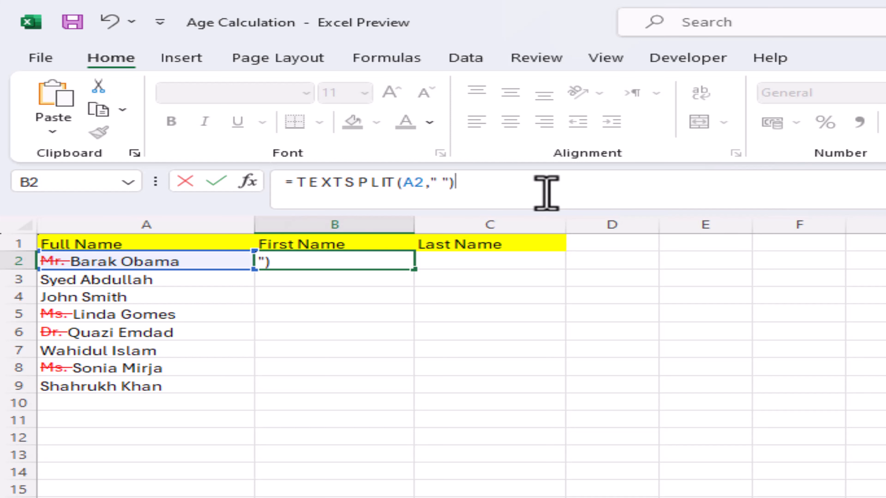
key(Return)
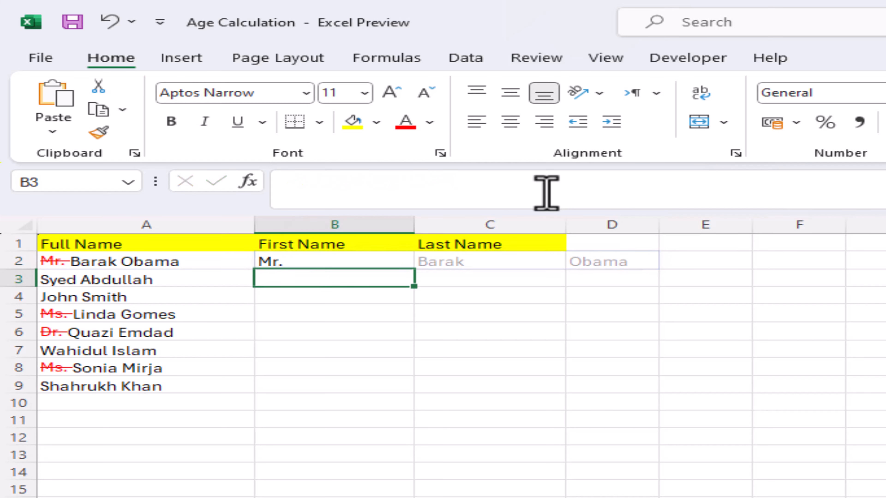
Step: Copy B2's space-delimited TEXTSPLIT formula down the First Name column to B9
key(Up)
key(ctrl+c)
key(shift+Down)
key(shift+Down)
key(shift+Down)
key(shift+Down)
key(shift+Down)
key(shift+Down)
key(shift+Down)
key(Return)
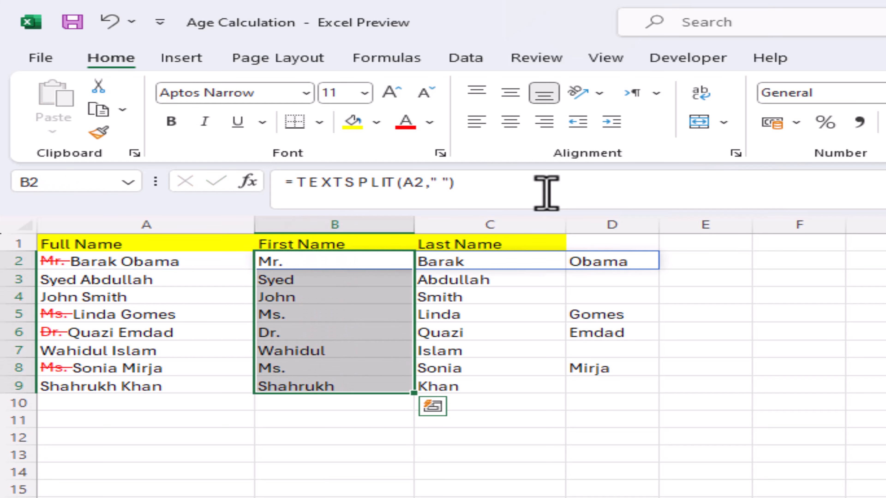
key(Right)
key(Left)
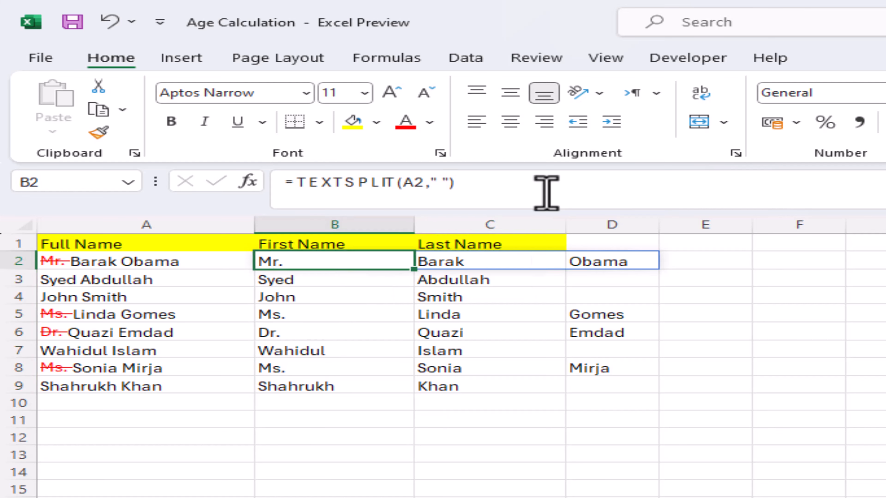
key(Right)
key(Left)
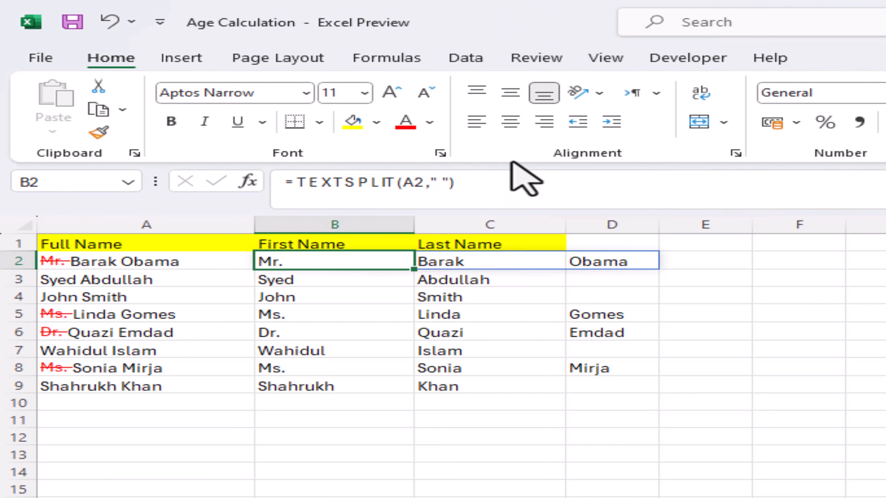
Step: Change the delimiter in B2's TEXTSPLIT formula to the array {" ","Mr. ","Ms. ","Dr. "}
click(431, 182)
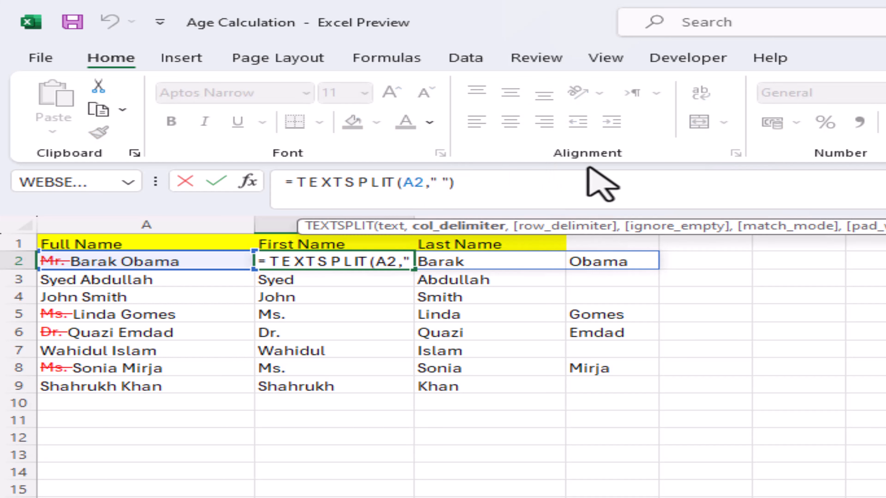
text({)
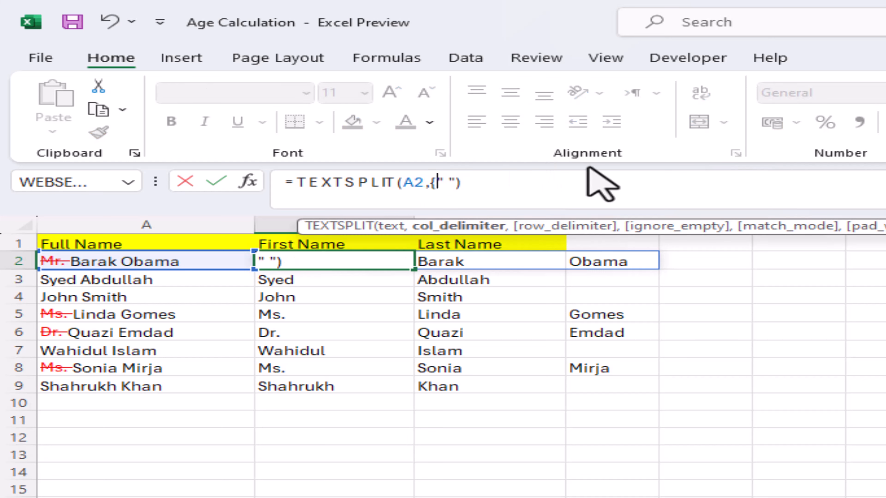
key(Right)
key(Right)
key(Right)
text(,")
text(Mr. ",)
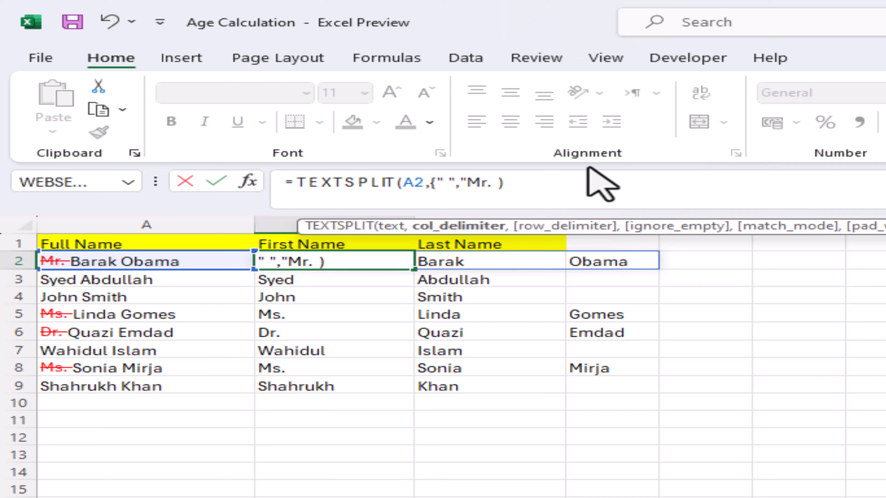
text("Ms. ")
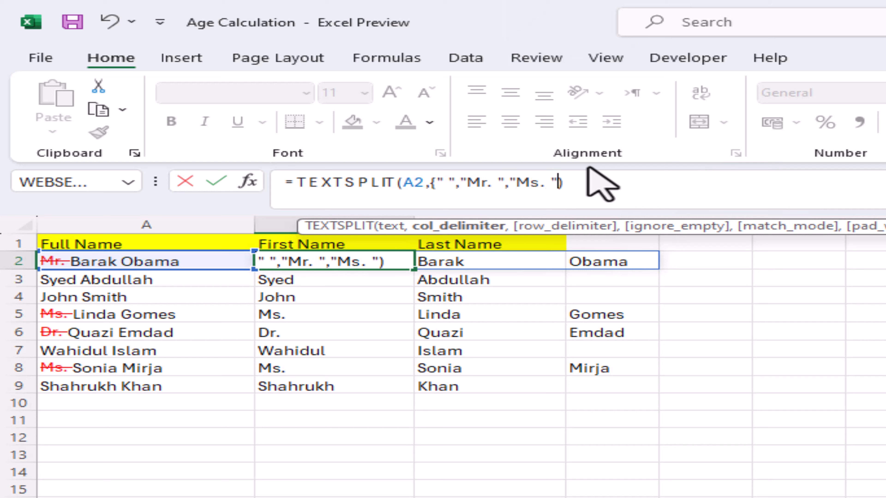
text(,"Dr.)
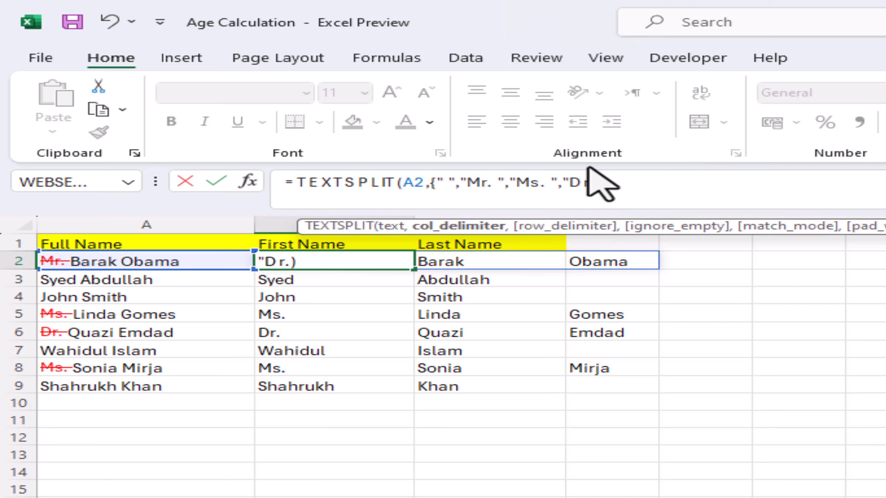
text( "})
key(Return)
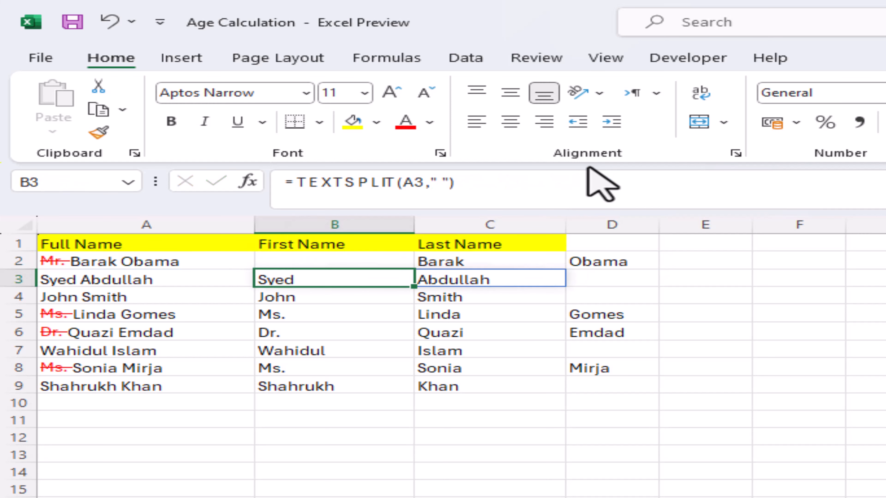
Step: Fill B2's formula with the title delimiter array down to B9
key(Up)
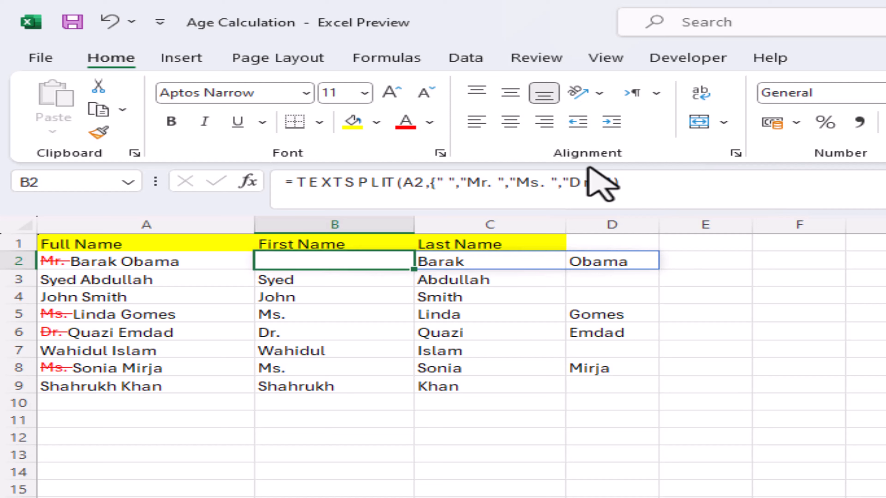
drag(414, 269, 423, 396)
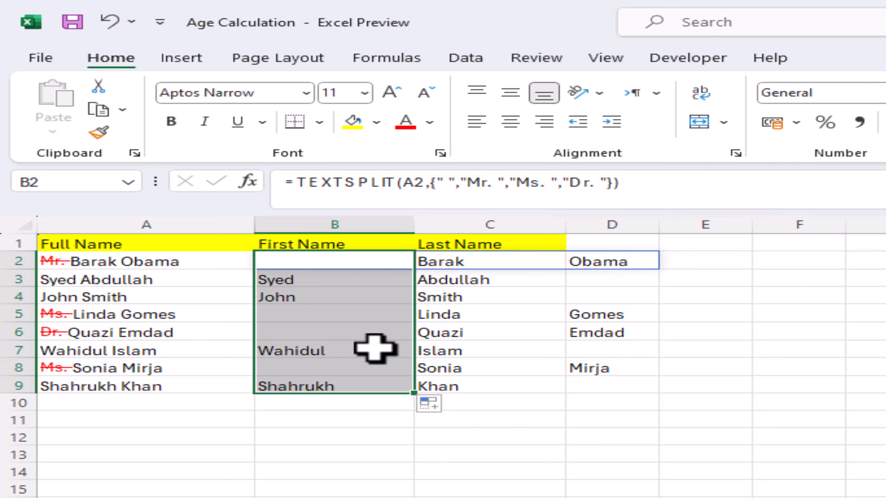
click(326, 261)
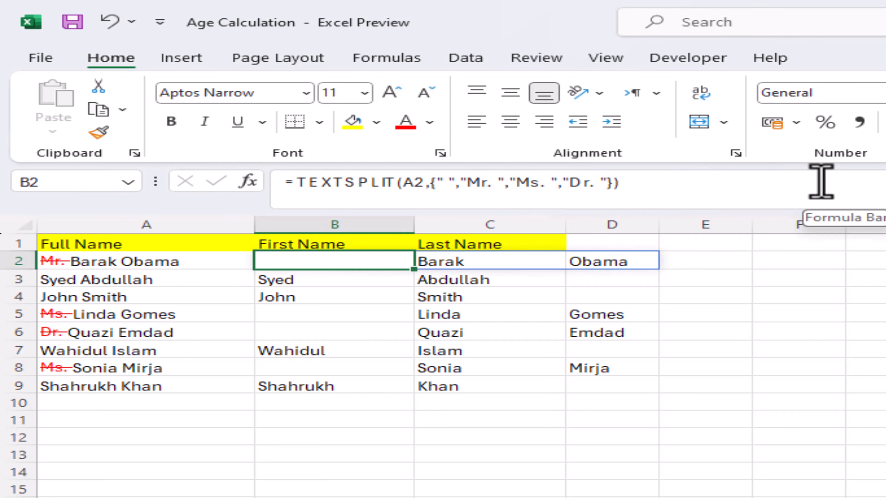
Step: Set the ignore_empty argument to TRUE in B2's TEXTSPLIT formula, leaving the row delimiter blank
click(610, 183)
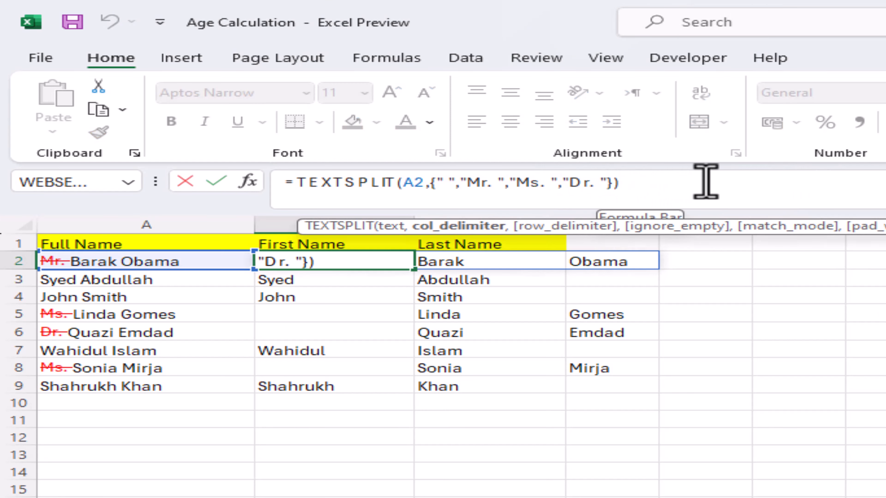
key(Right)
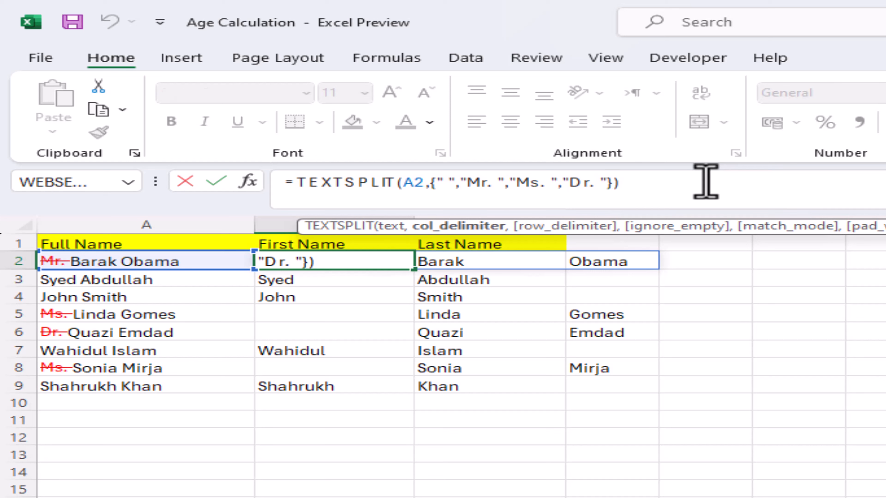
text(,)
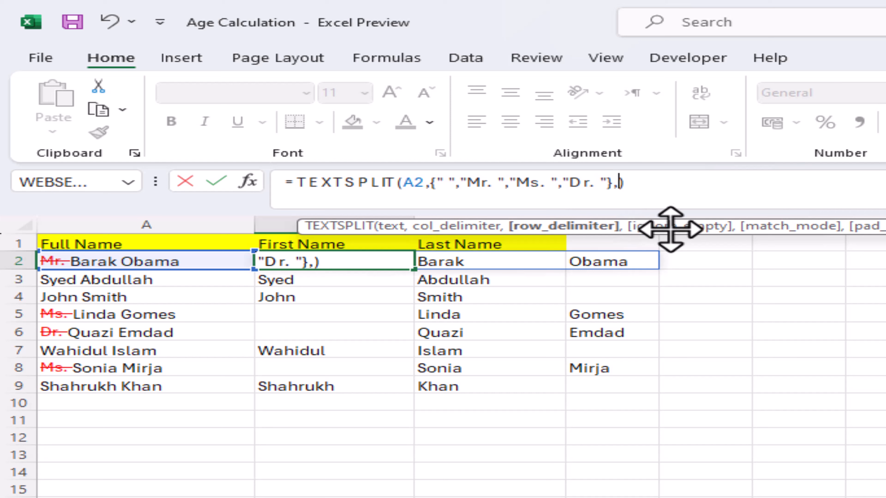
text(,)
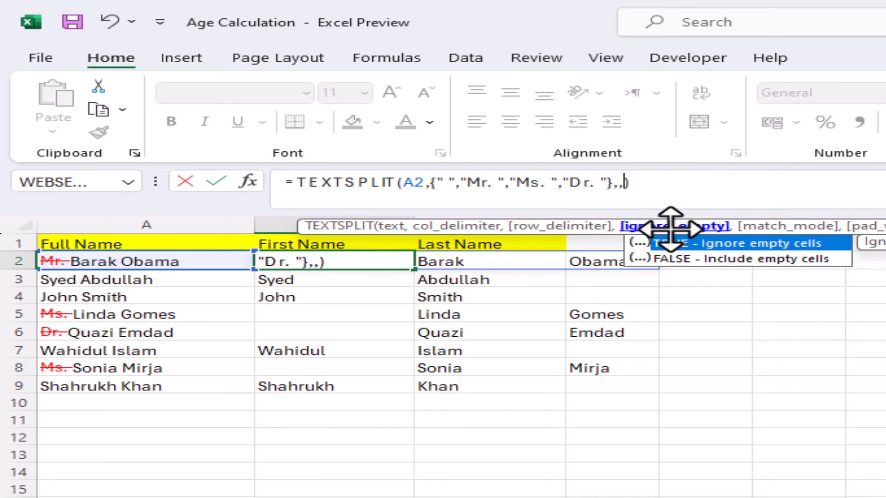
text(TR)
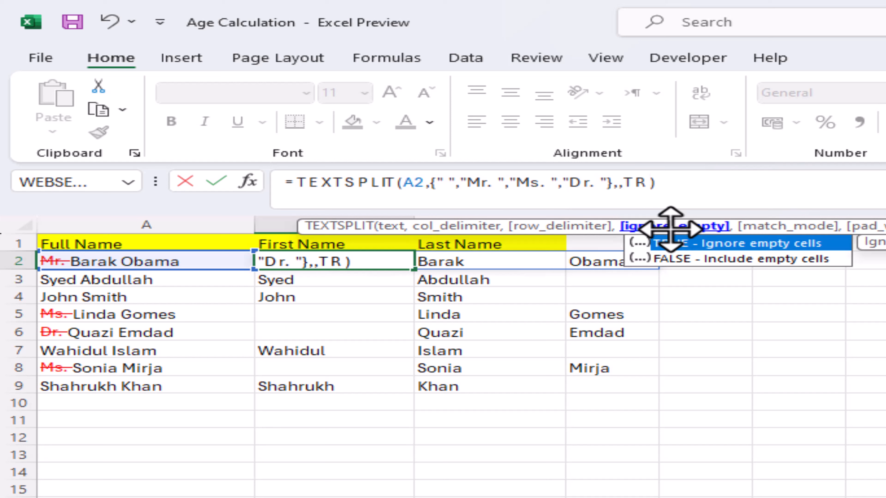
text(UE)
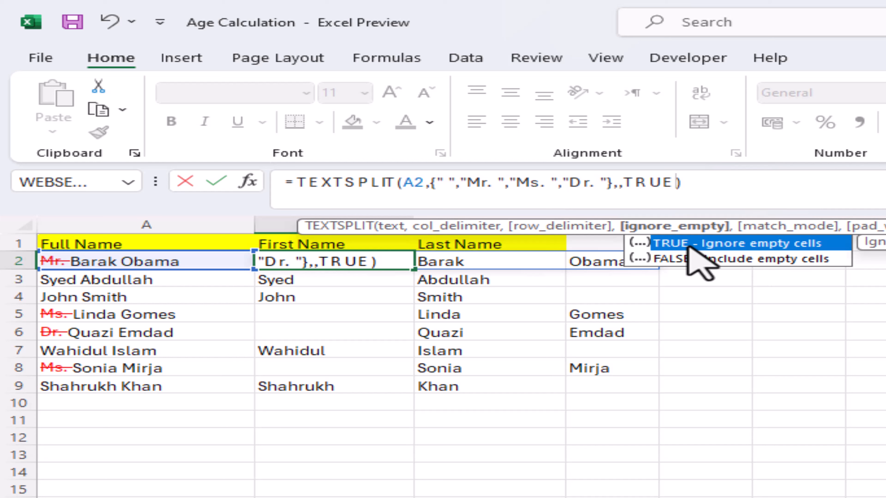
key(Return)
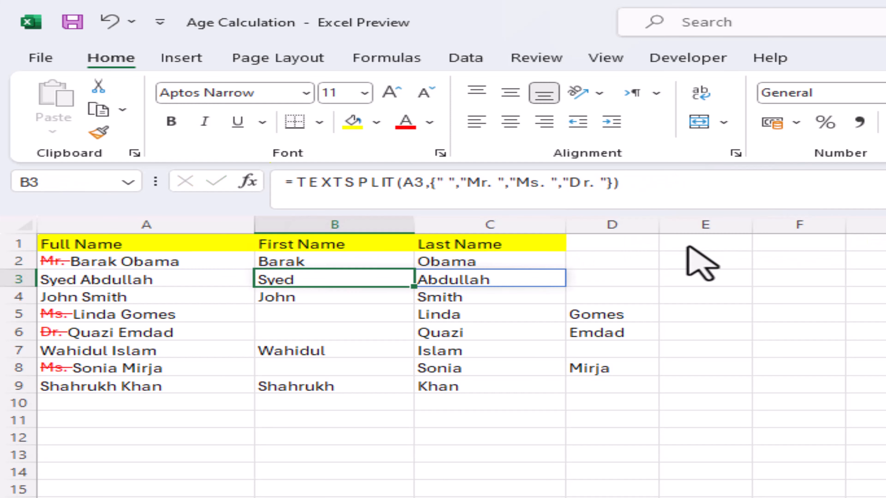
Step: Copy B2's formula with the ignore_empty argument down to B3:B9
key(Up)
key(ctrl+c)
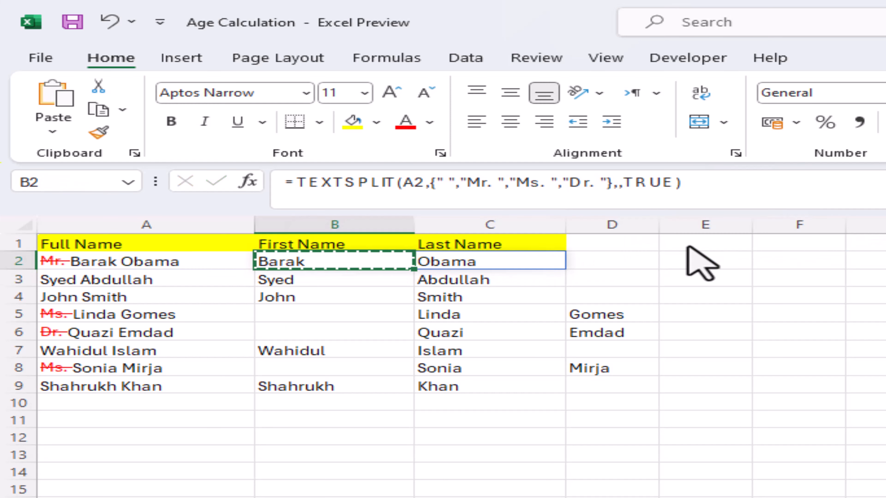
key(Down)
key(shift+Down)
key(shift+Down)
key(shift+Down)
key(shift+Down)
key(shift+Down)
key(ctrl+v)
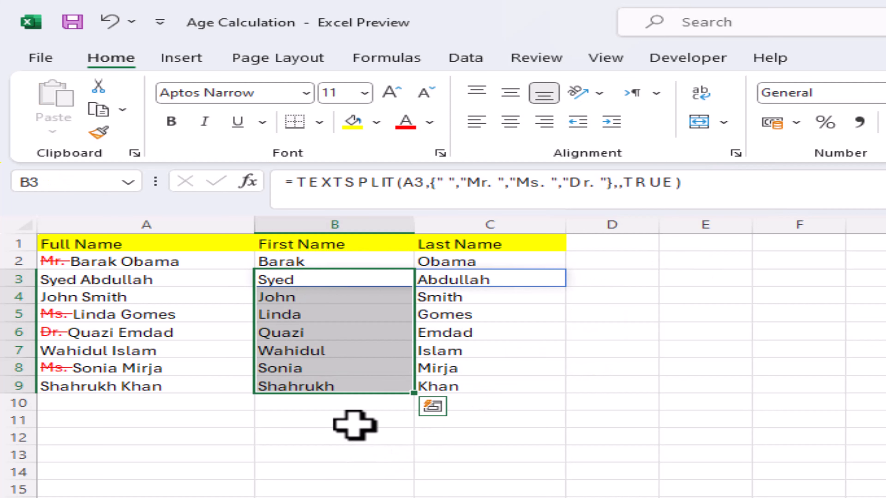
click(337, 436)
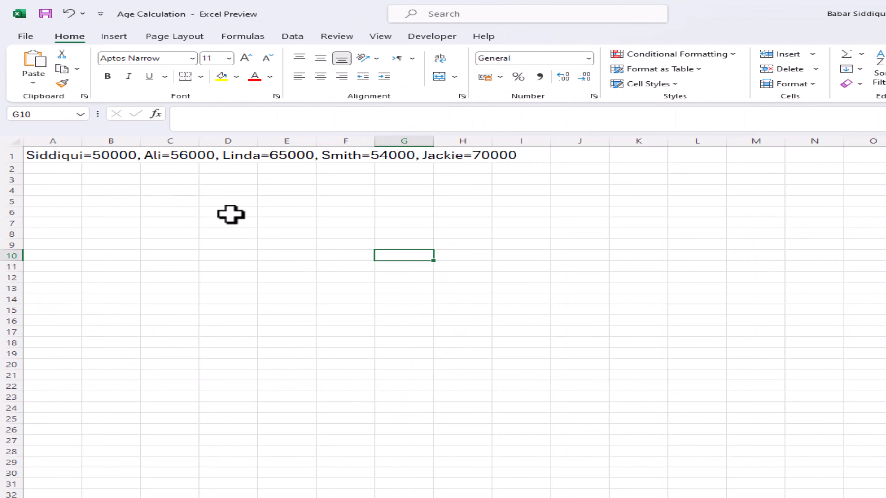
Step: Enter =TEXTSPLIT(A1,"=",", ") in C6 to split the name and amount pairs in A1 into columns and rows
click(181, 214)
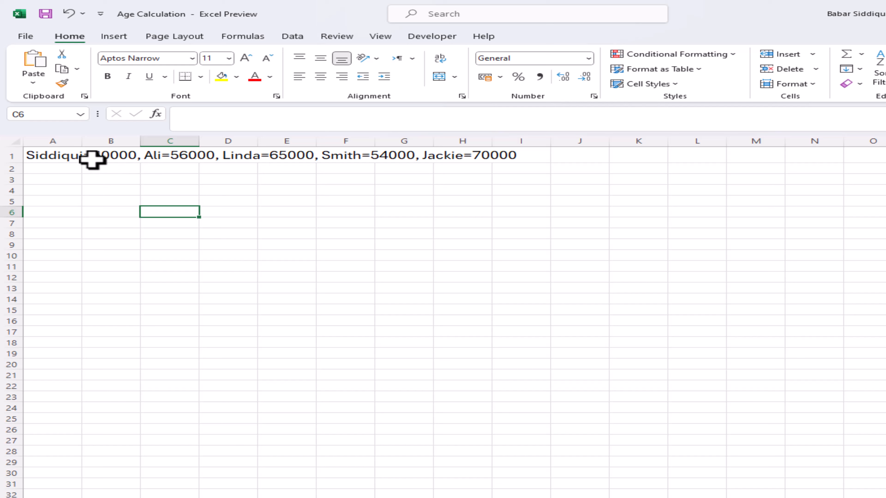
click(236, 125)
text(=)
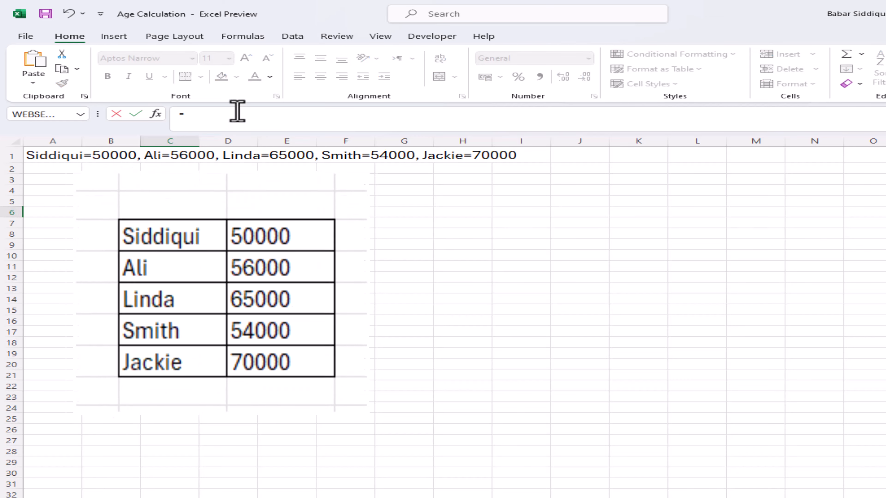
text(TEX)
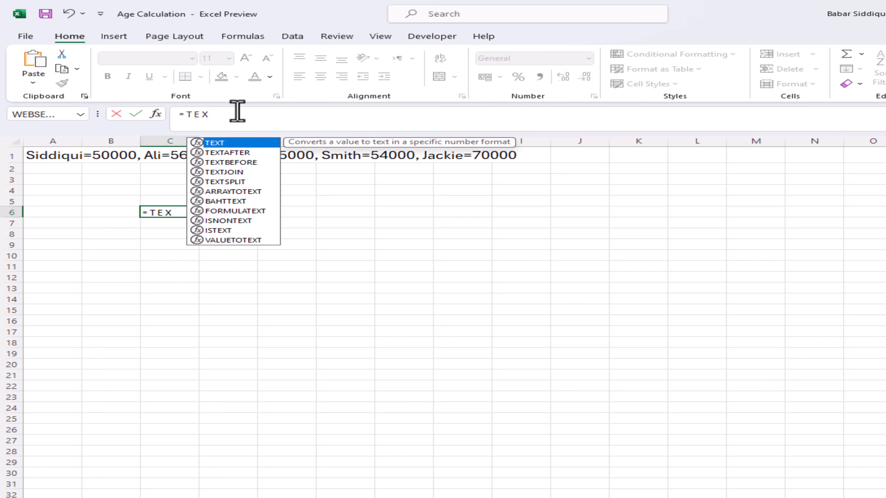
text(TS)
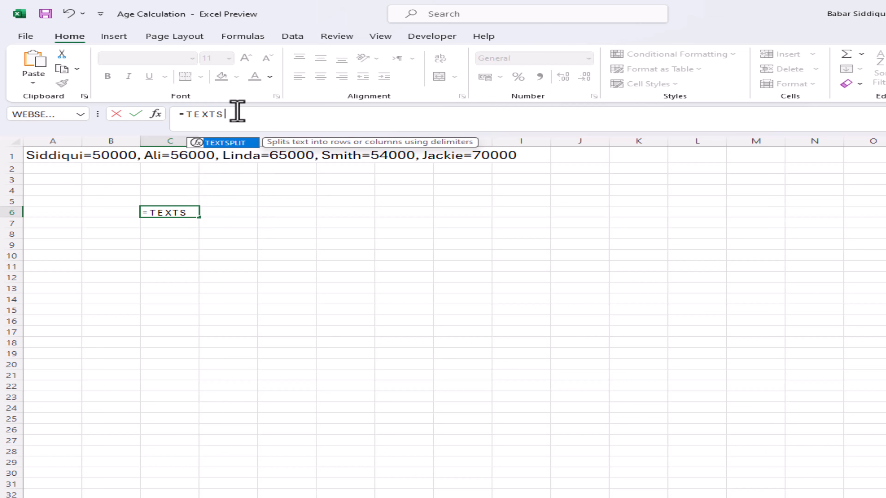
key(Tab)
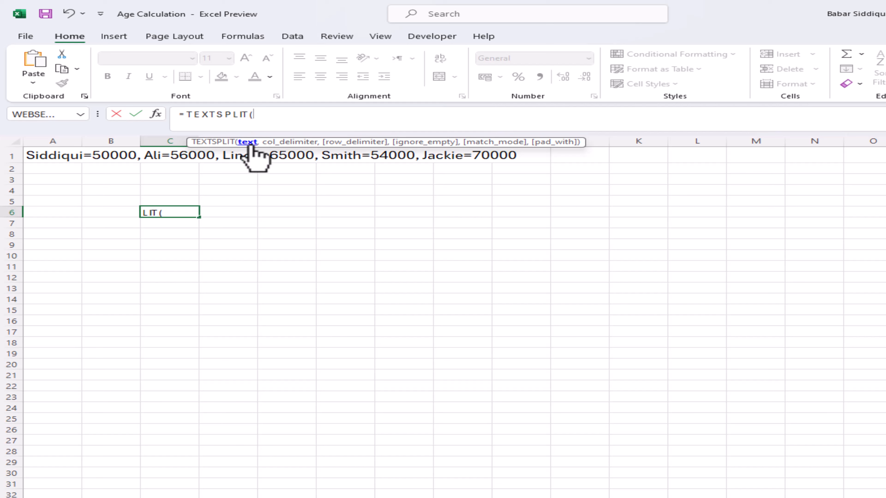
click(44, 156)
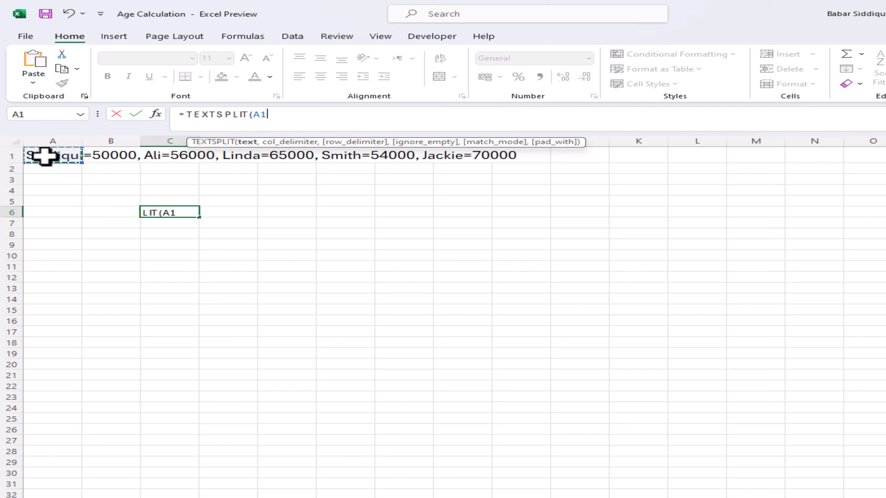
text(,)
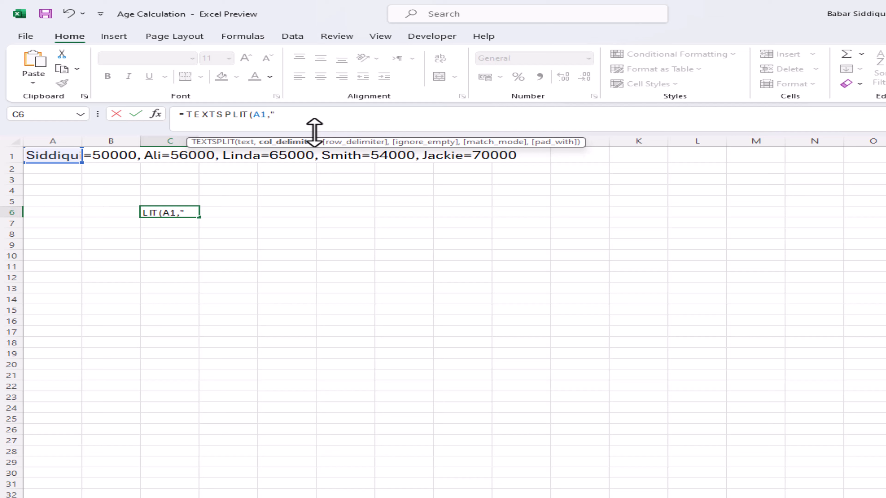
text(=",)
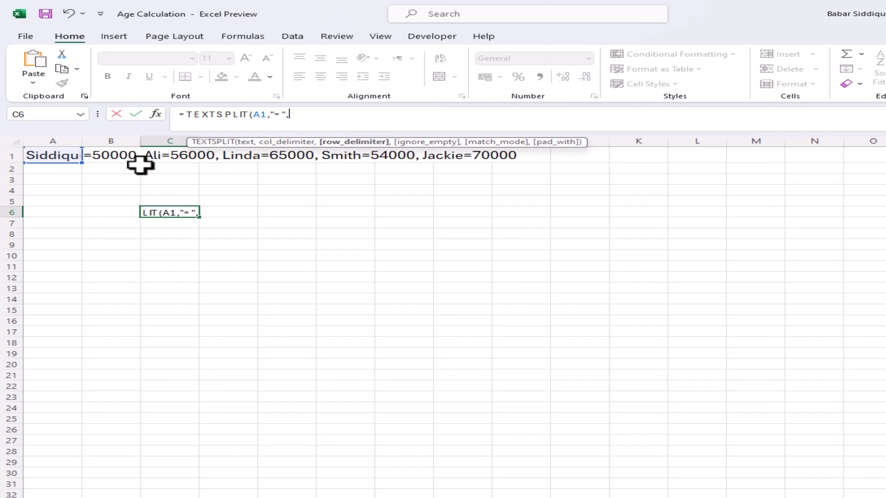
text(")
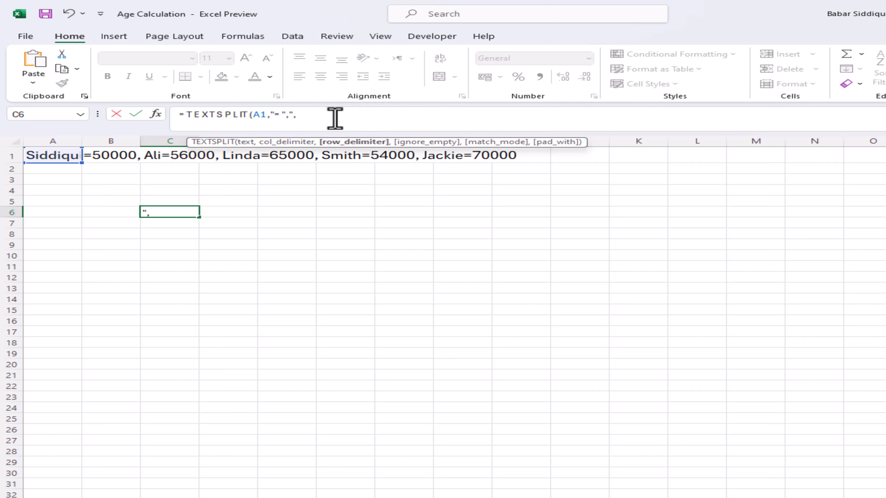
text(, "))
key(Return)
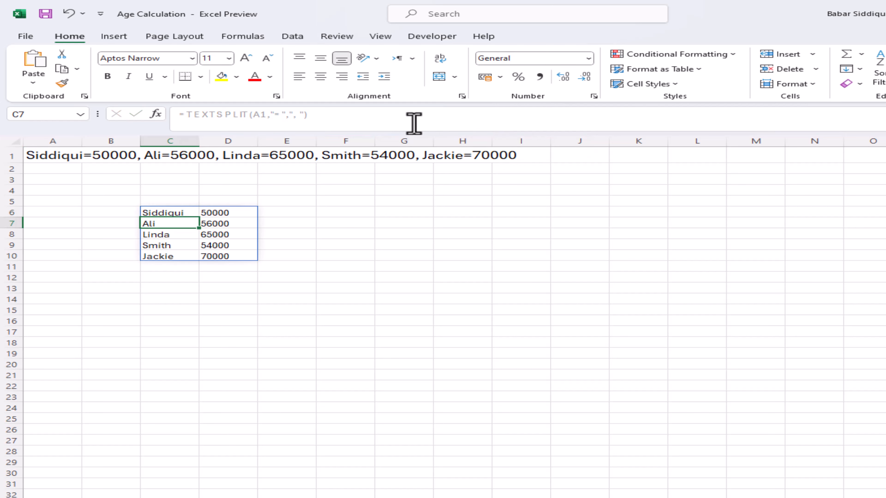
click(188, 281)
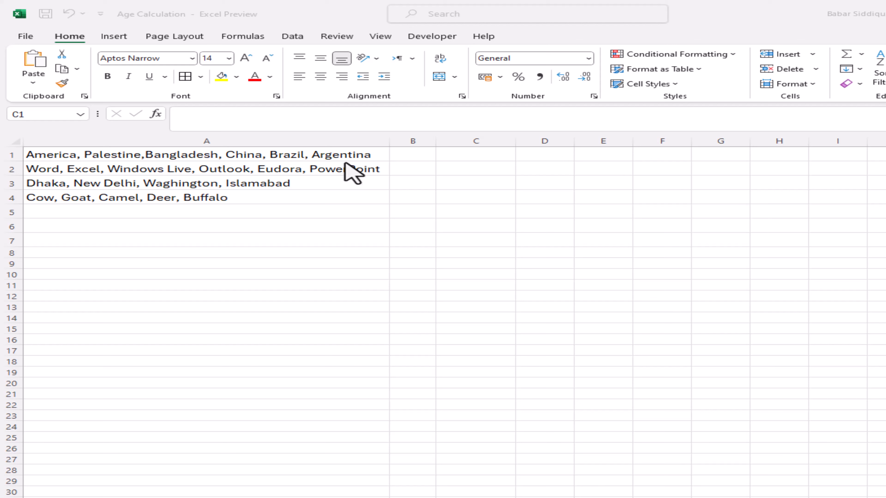
Step: On the sheet with the comma-separated lists, enter =TEXTSPLIT(A1,",") in C1 and widen the result columns to fit the country names
click(472, 155)
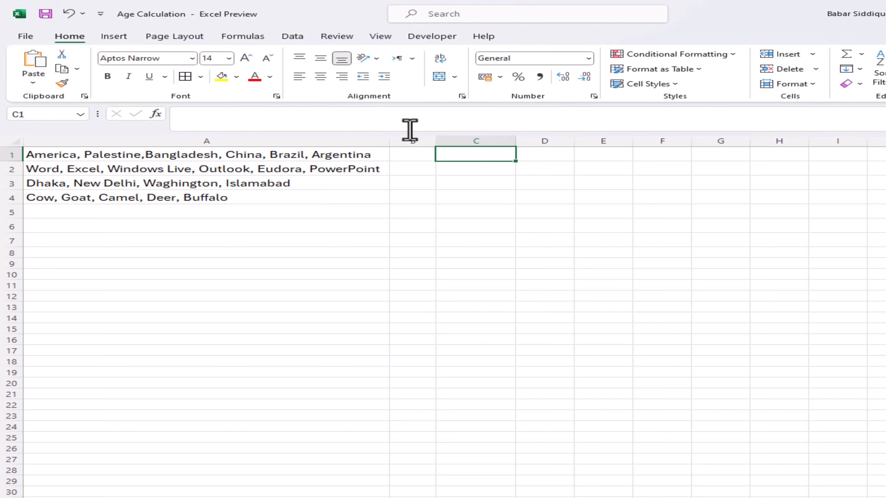
click(416, 124)
key(ctrl+v)
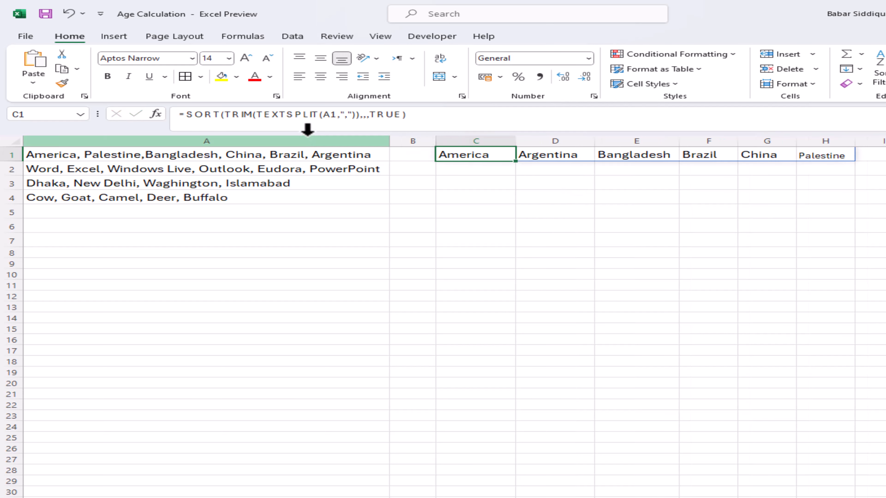
text(=T)
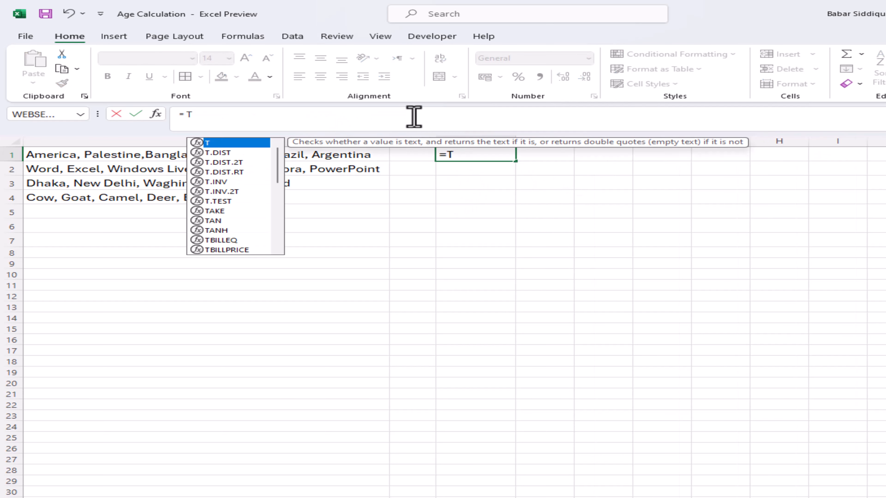
text(EXTS)
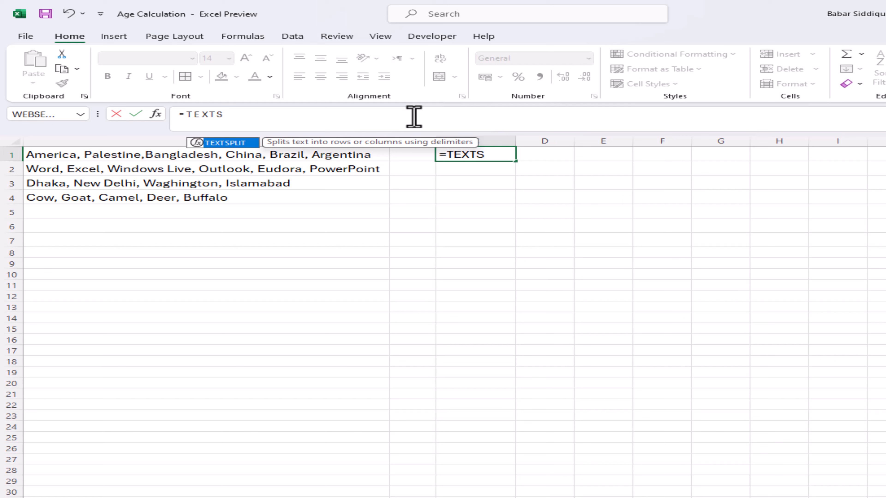
double_click(241, 142)
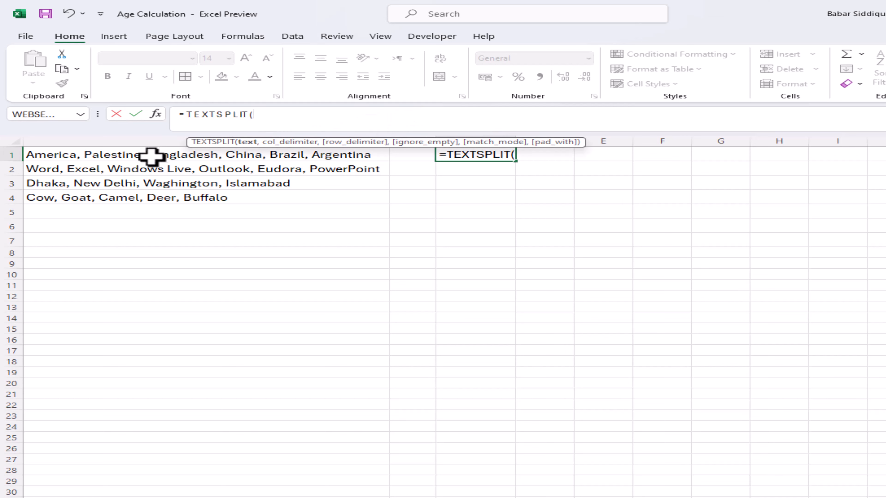
click(106, 155)
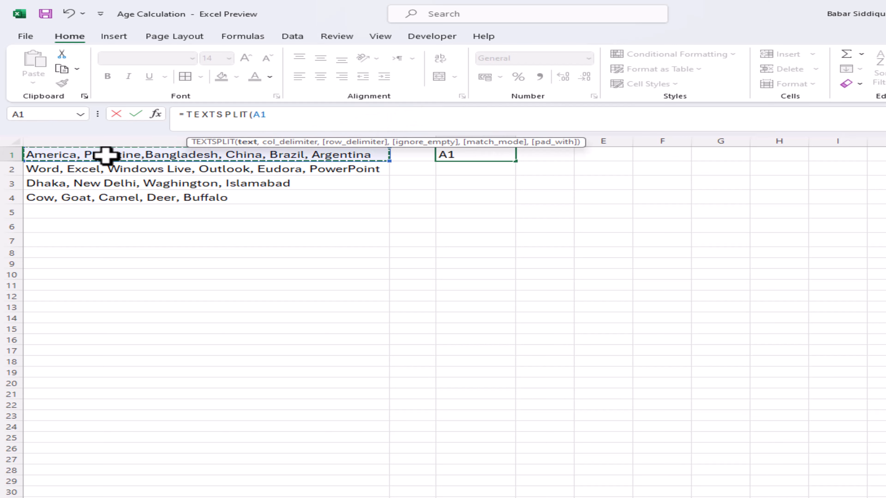
text(,)
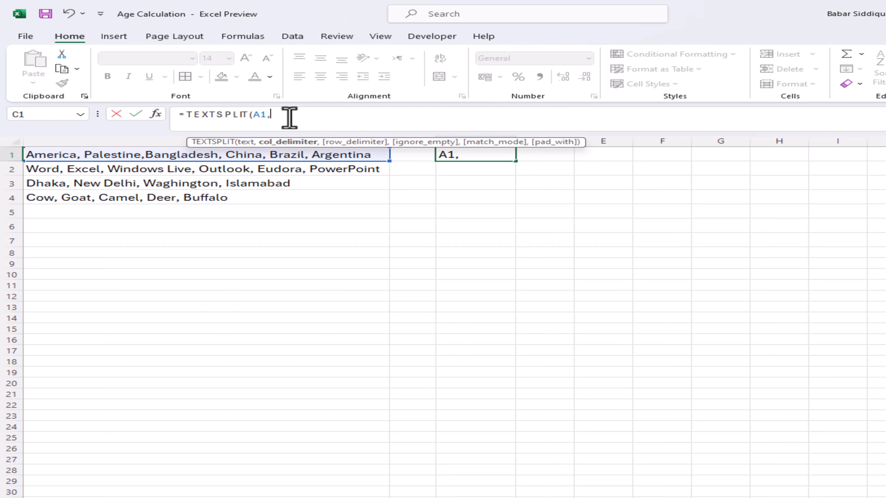
text(","))
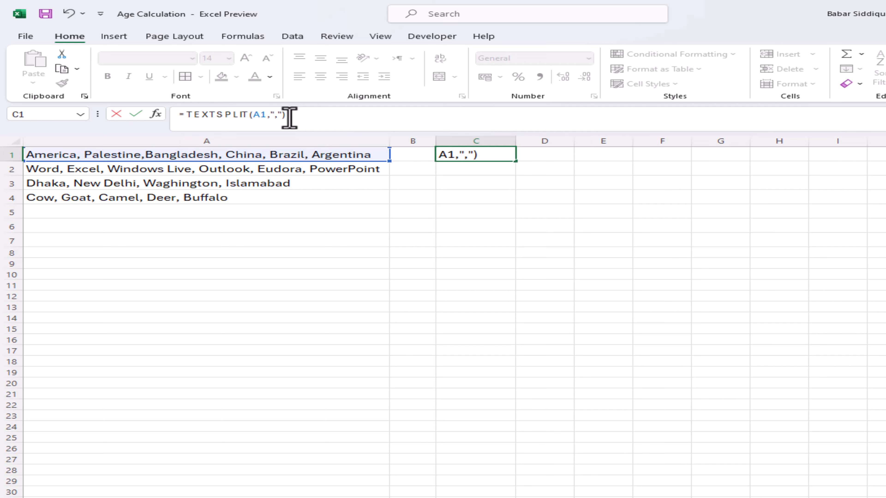
key(Return)
key(Up)
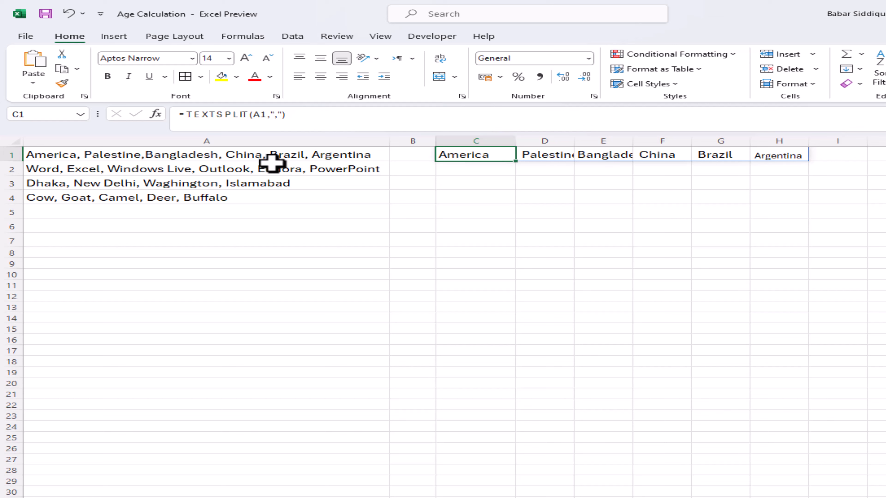
mouse_move(668, 144)
mouse_down()
mouse_move(686, 144)
mouse_move(678, 143)
mouse_up()
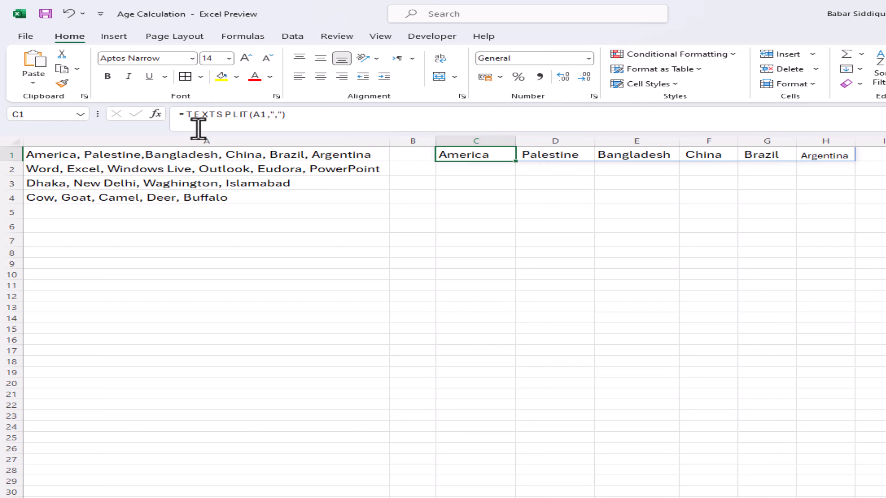
Step: Wrap C1's TEXTSPLIT formula in TRIM so it reads =TRIM(TEXTSPLIT(A1,","))
click(187, 117)
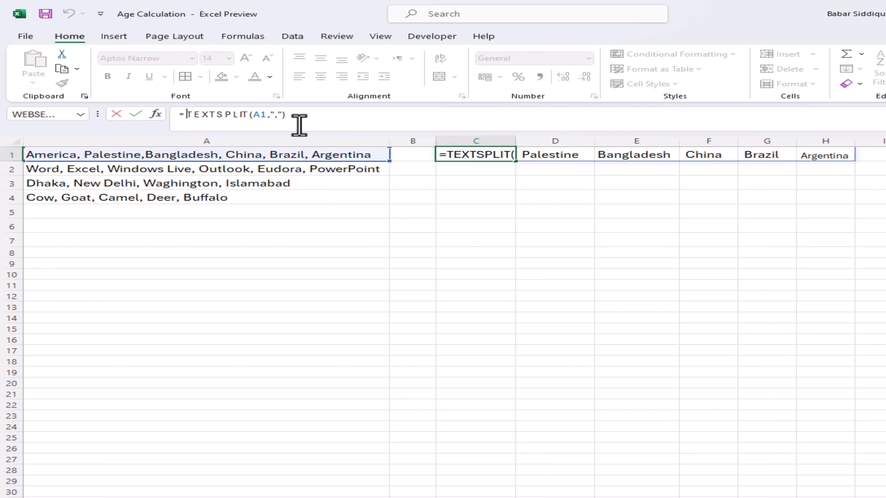
text(TRIM)
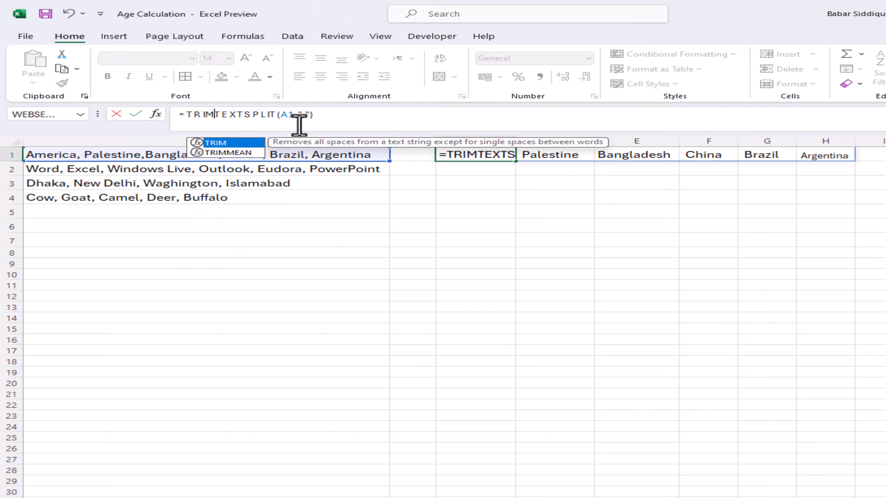
text(()
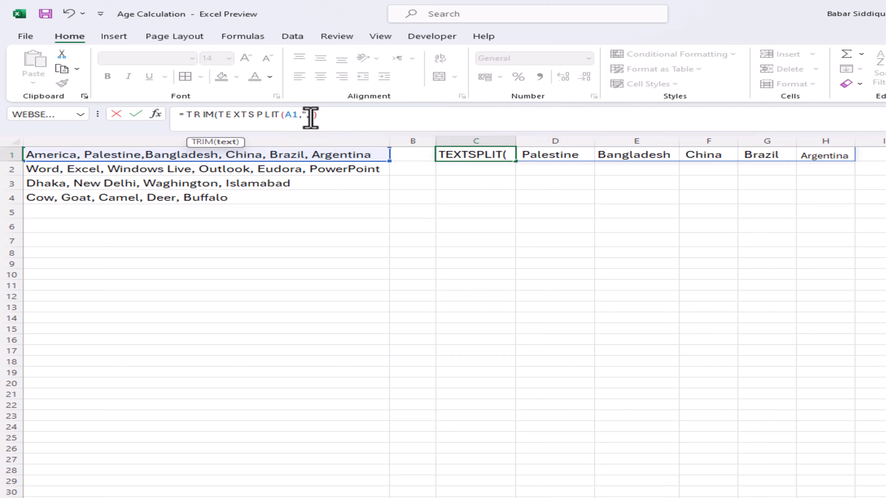
click(336, 113)
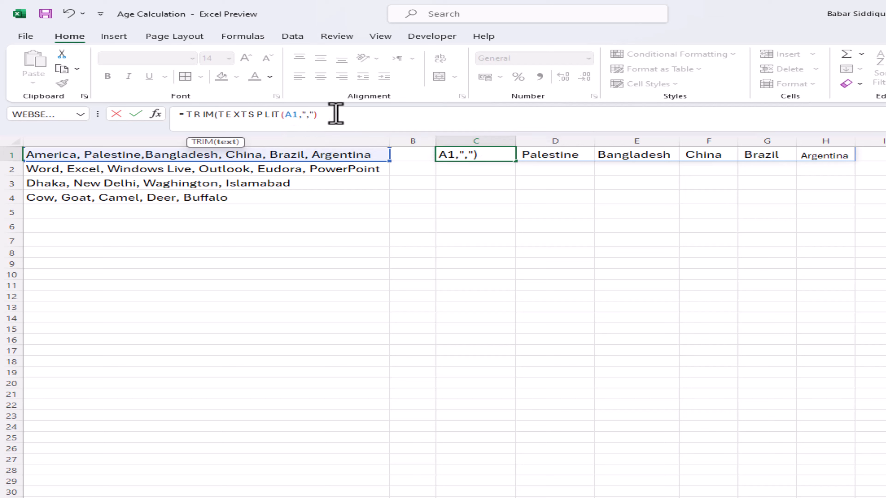
text())
key(Return)
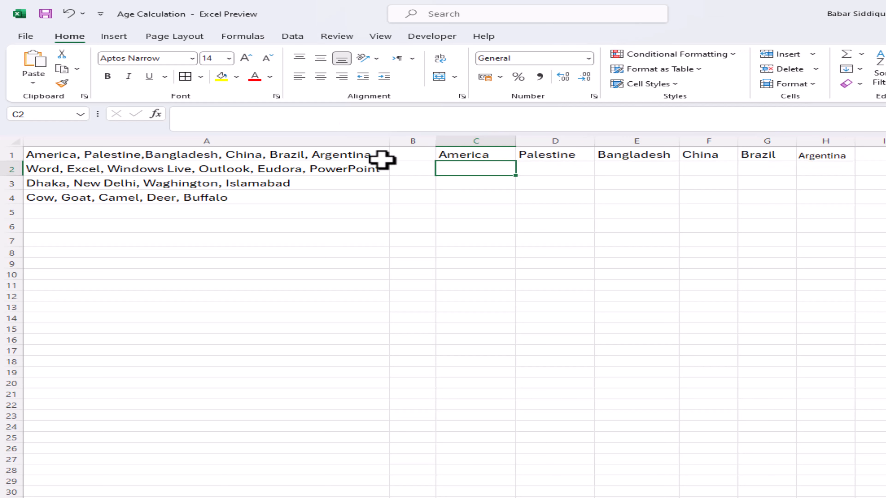
Step: Wrap C1's formula in SORT with by_col set to TRUE and the sort index and sort order left blank
click(487, 156)
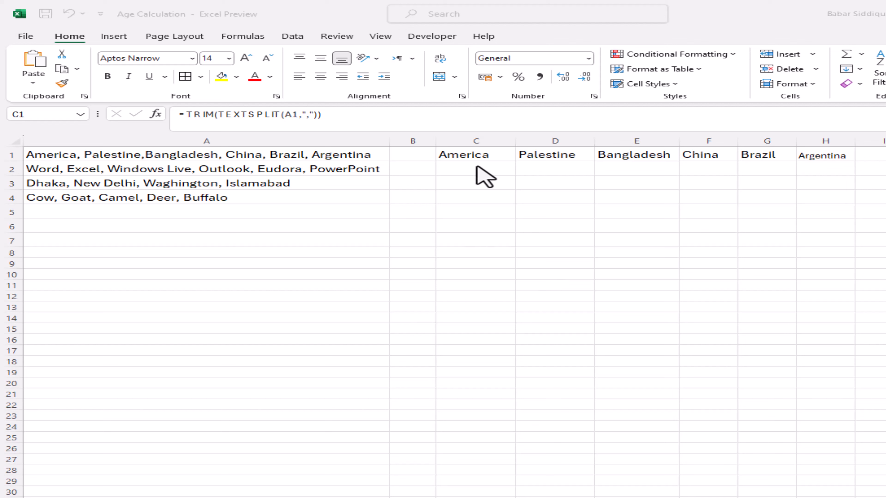
click(462, 157)
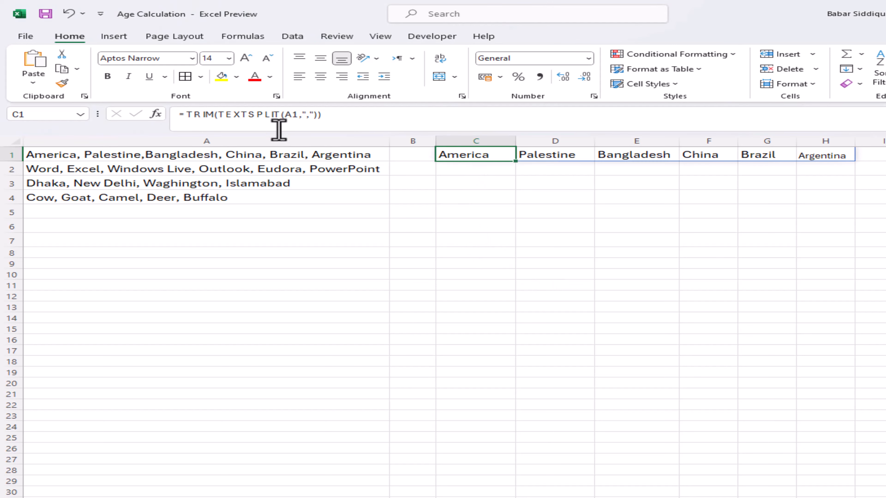
click(192, 116)
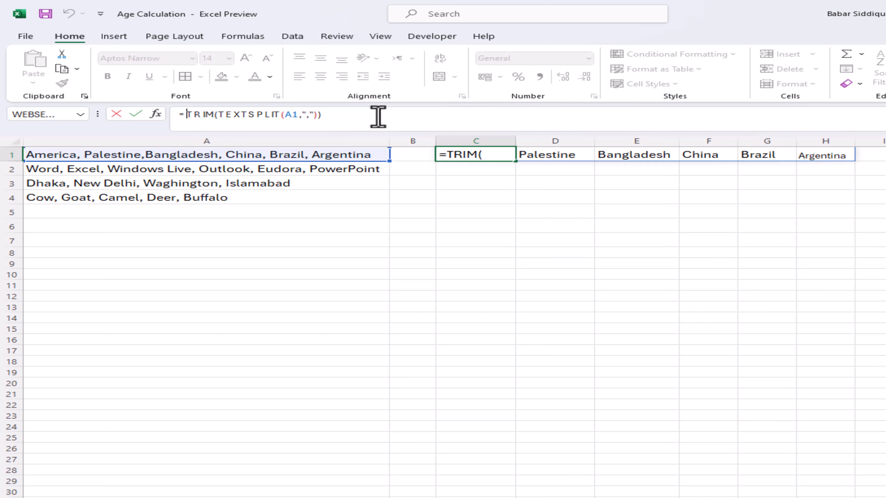
text(SORT)
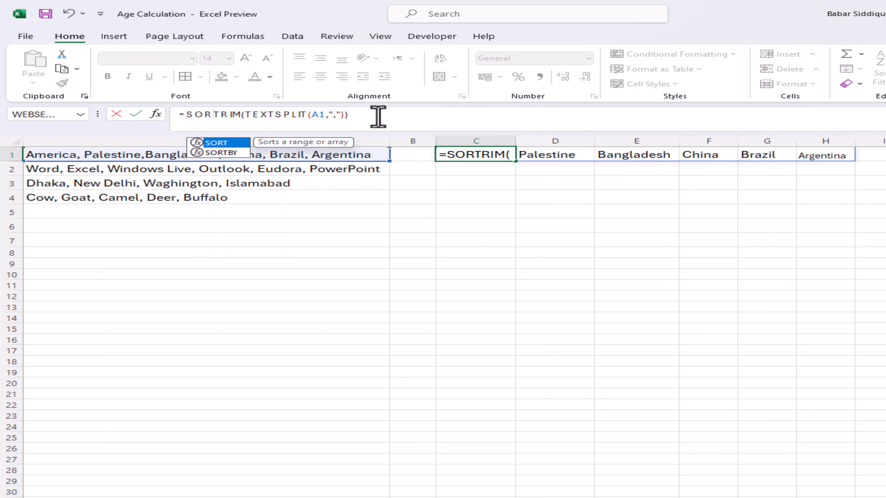
text(()
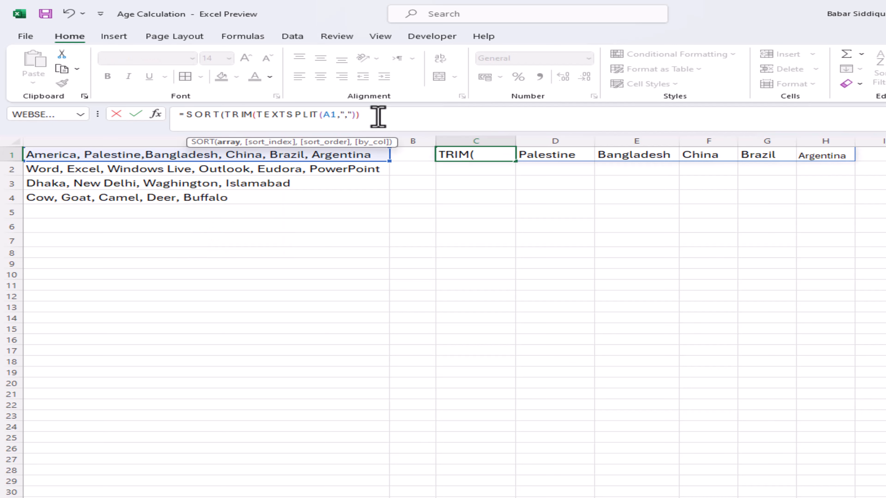
click(377, 116)
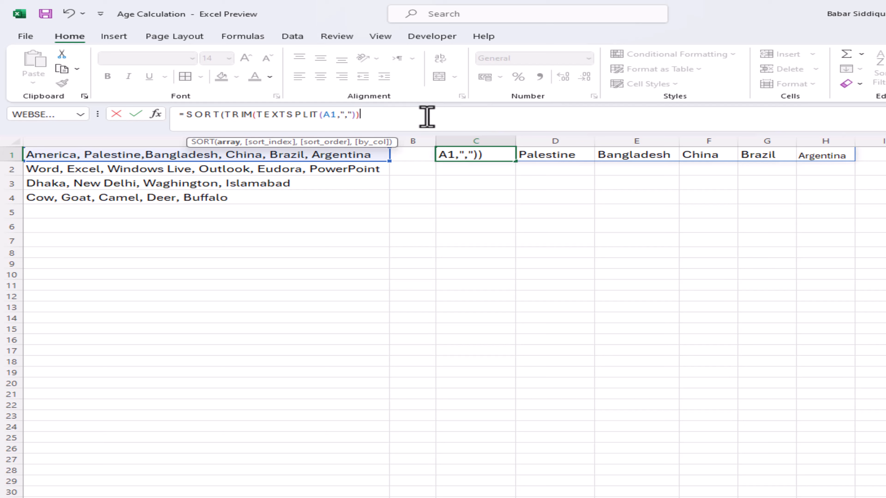
text(,)
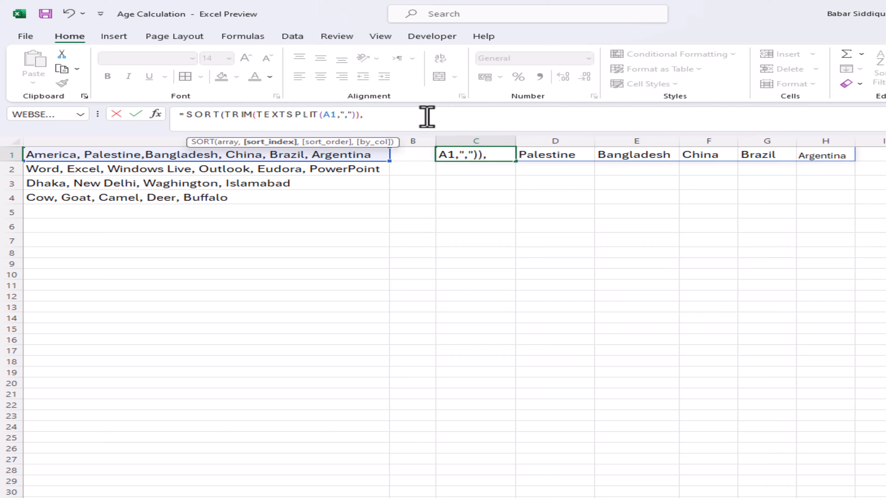
text(,)
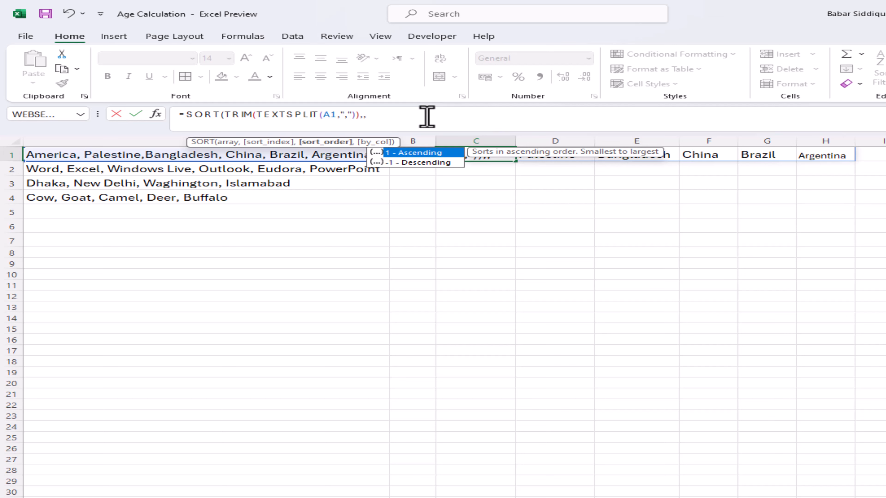
text(,)
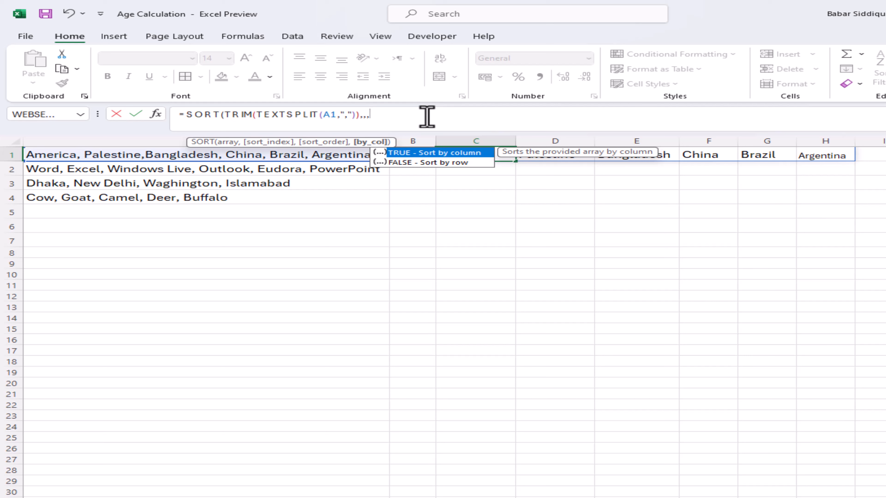
text(TRUE))
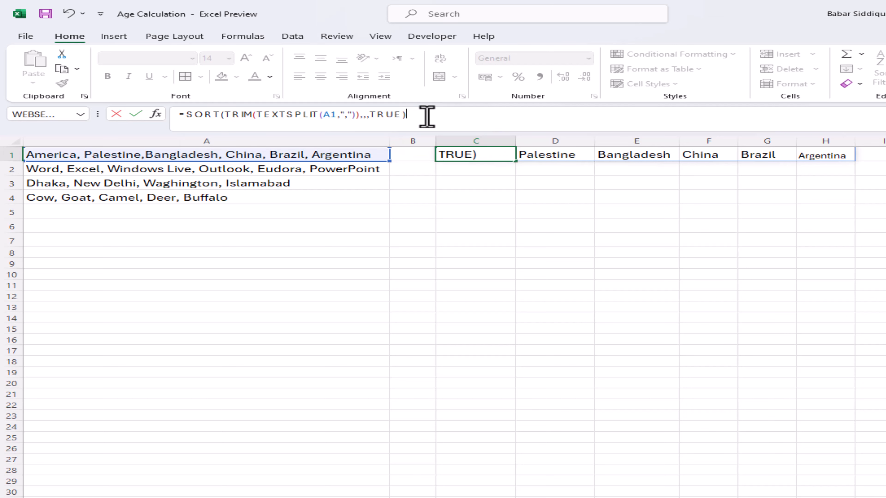
key(Return)
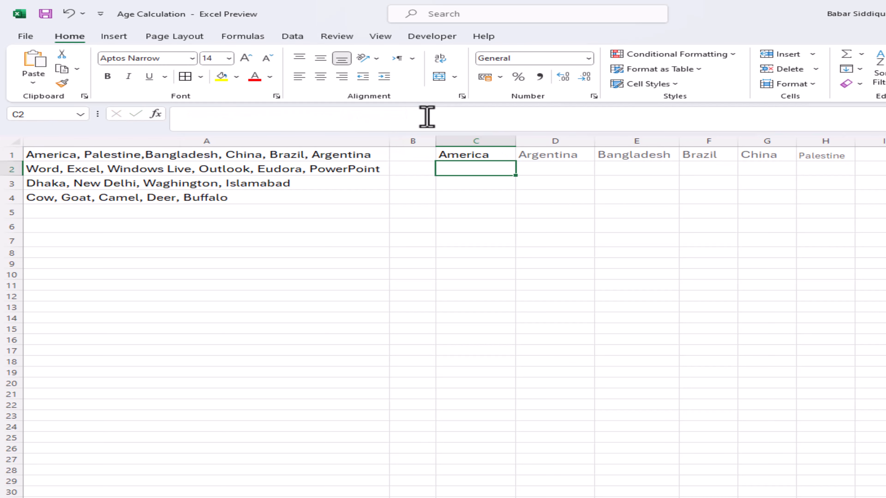
Step: Check the country names and the shared formula across the spilled range C1:H1
key(Up)
key(Right)
key(Right)
key(Right)
key(Right)
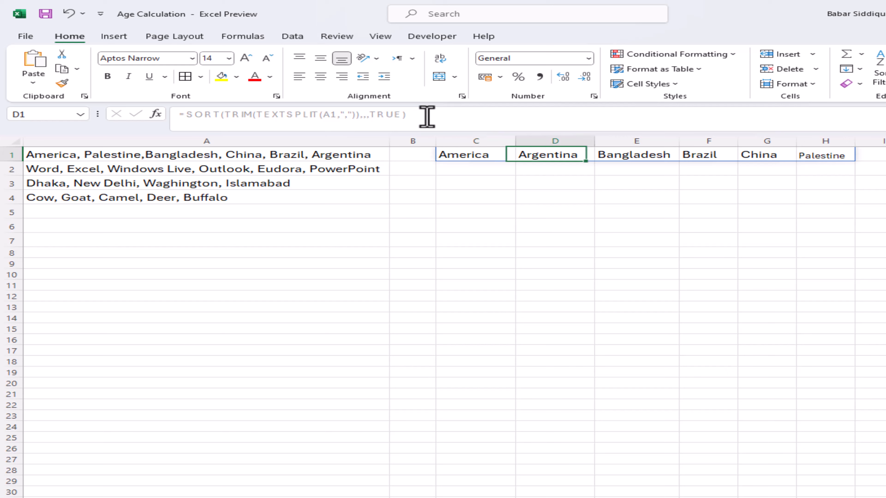
key(Right)
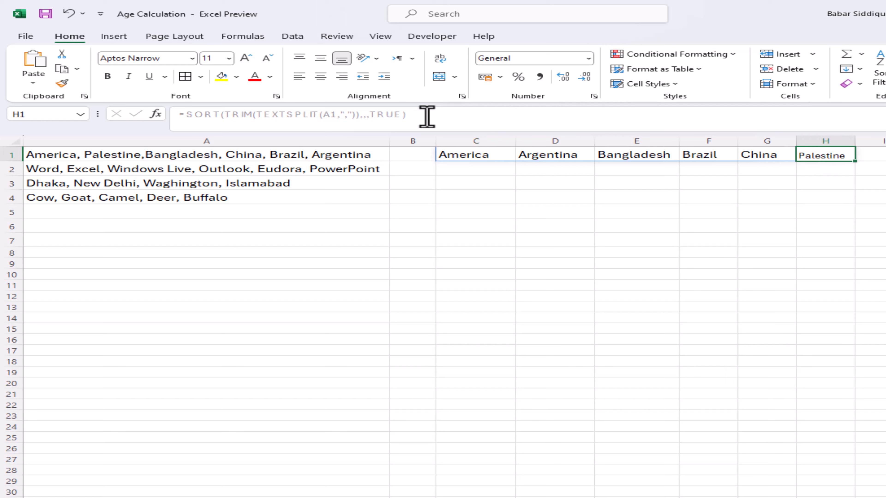
key(Left)
key(Left)
key(Left)
key(Left)
key(Left)
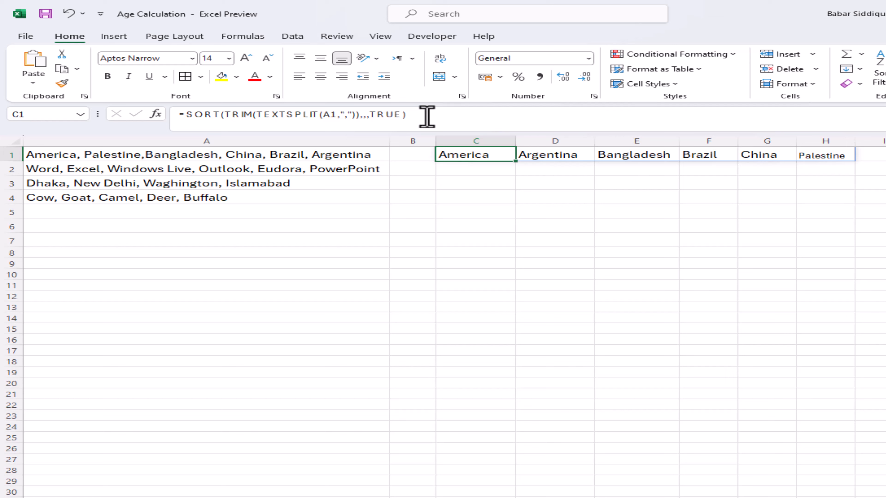
Step: Wrap C1's SORT formula in TEXTJOIN with ", " as the delimiter and ignore_empty set to TRUE
click(186, 114)
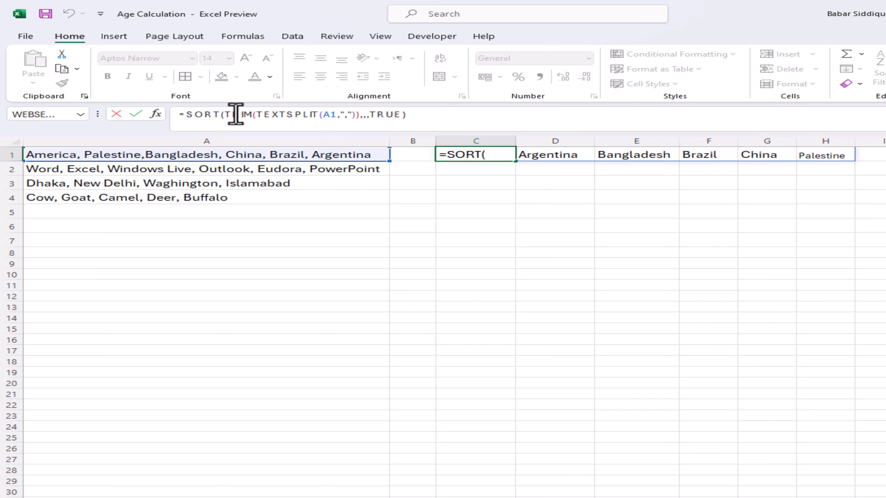
text(TEXT)
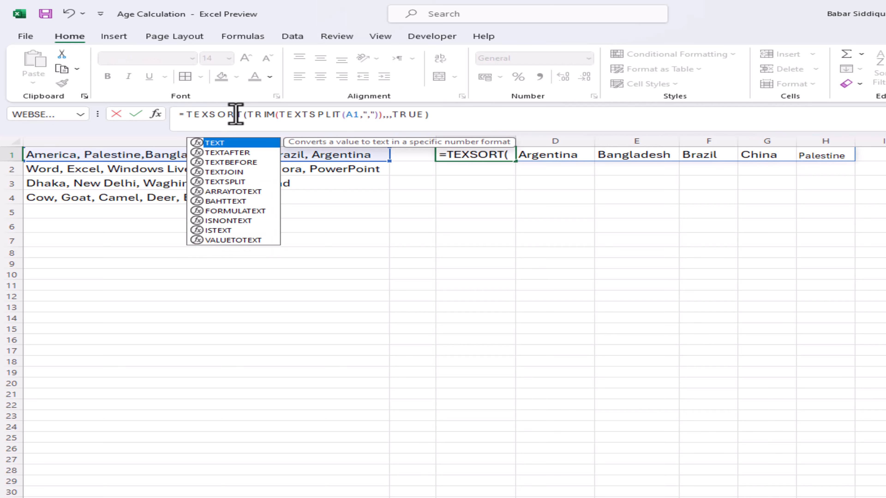
text(JOIN)
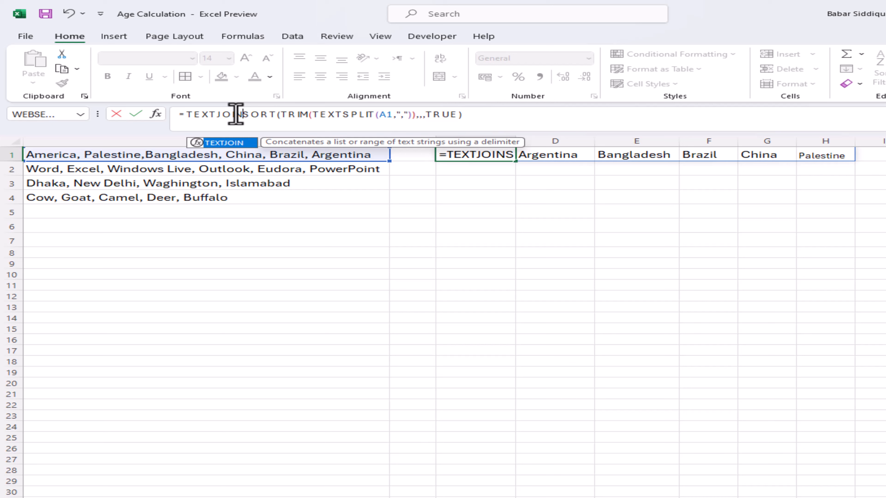
text(()
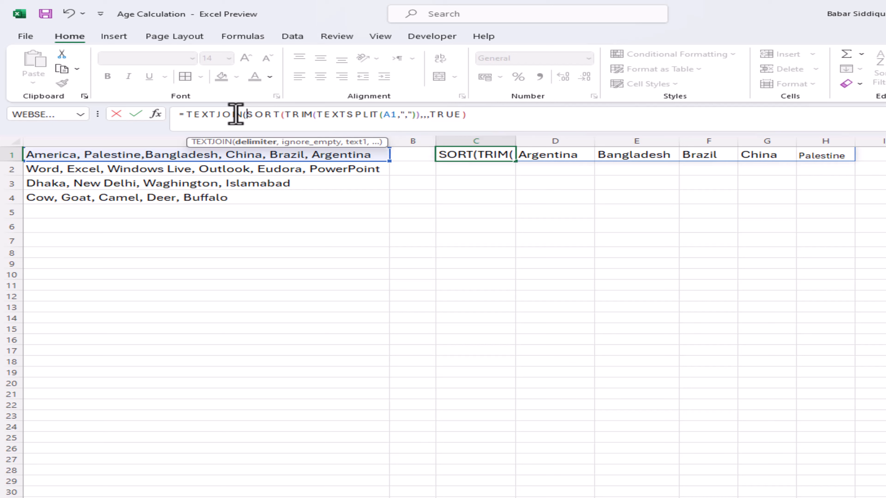
text(")
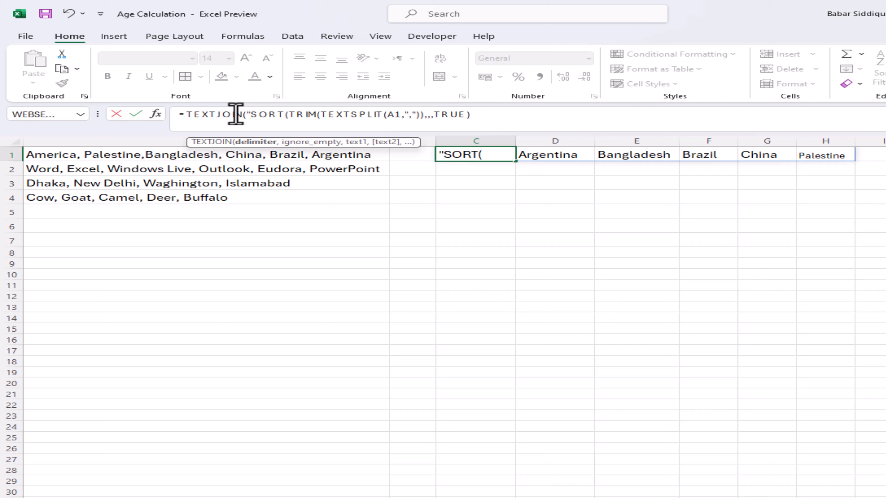
text(,)
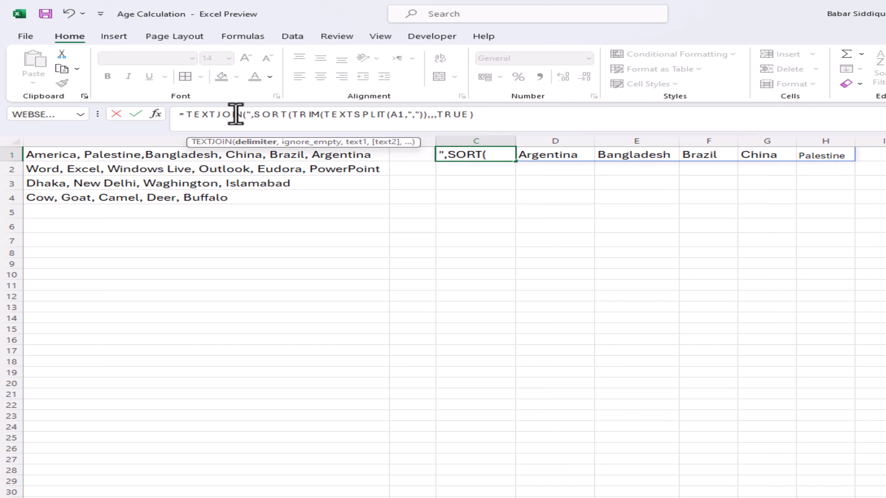
text( ")
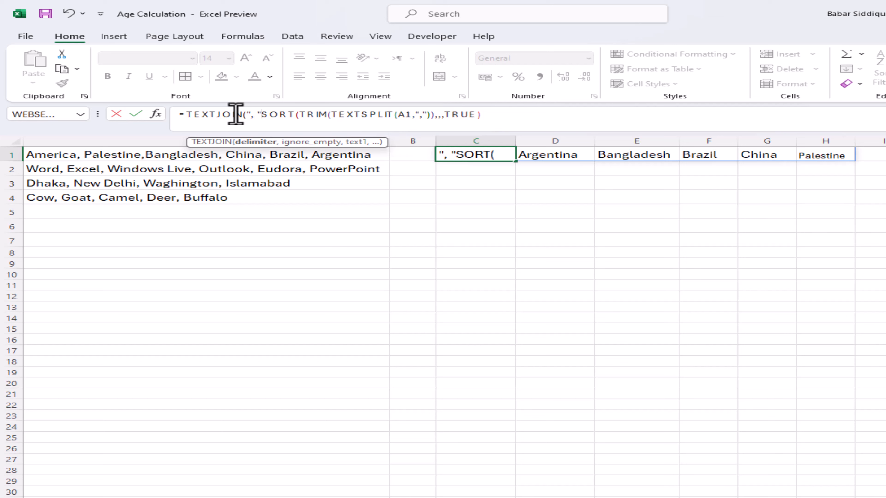
text(,TRUE)
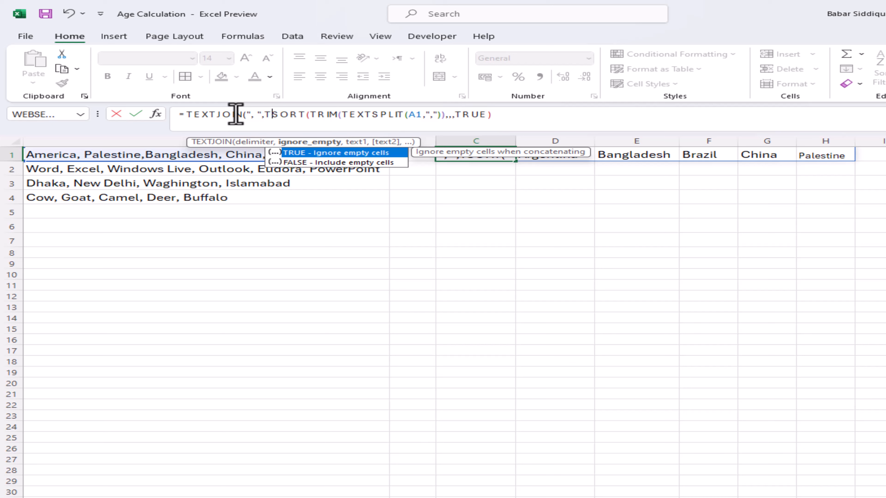
text(,)
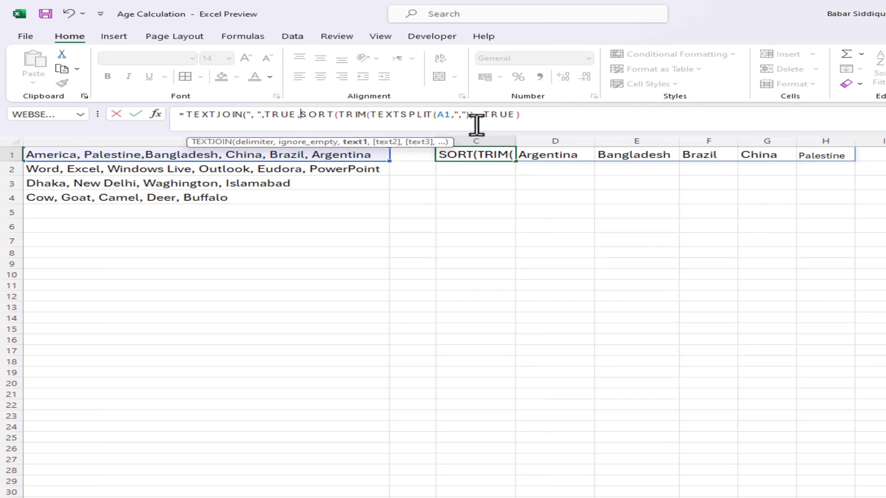
click(540, 117)
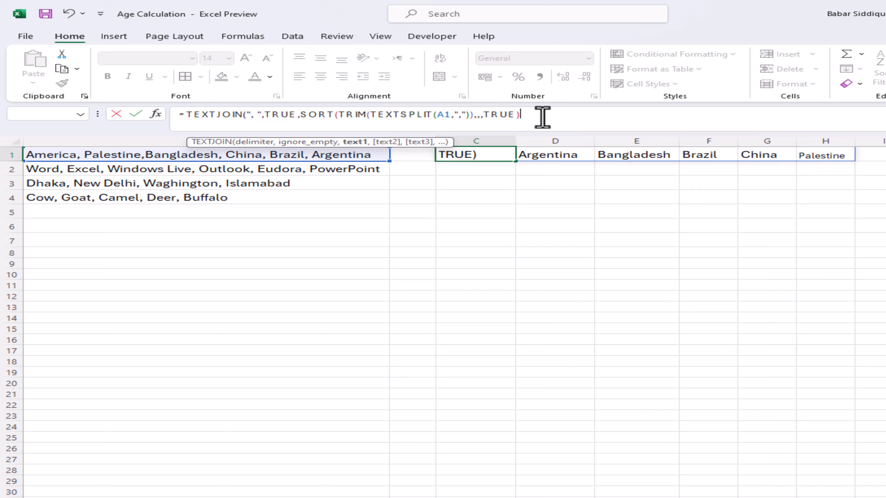
text())
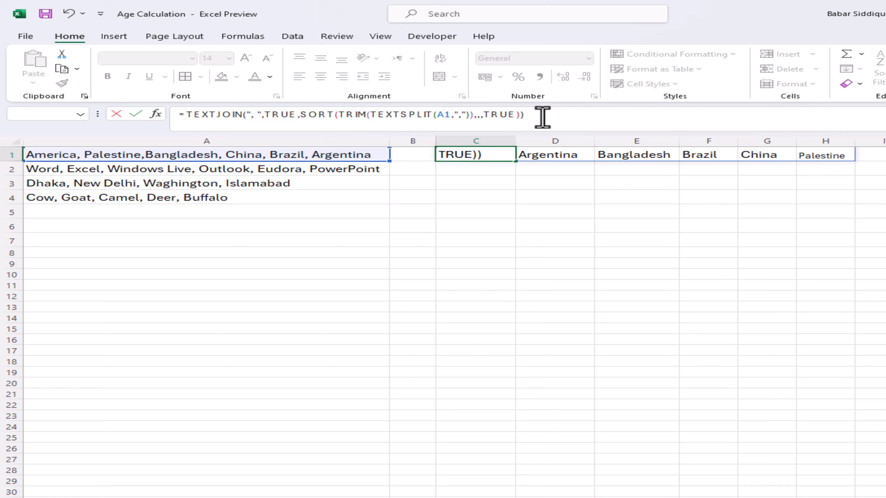
key(Return)
key(Up)
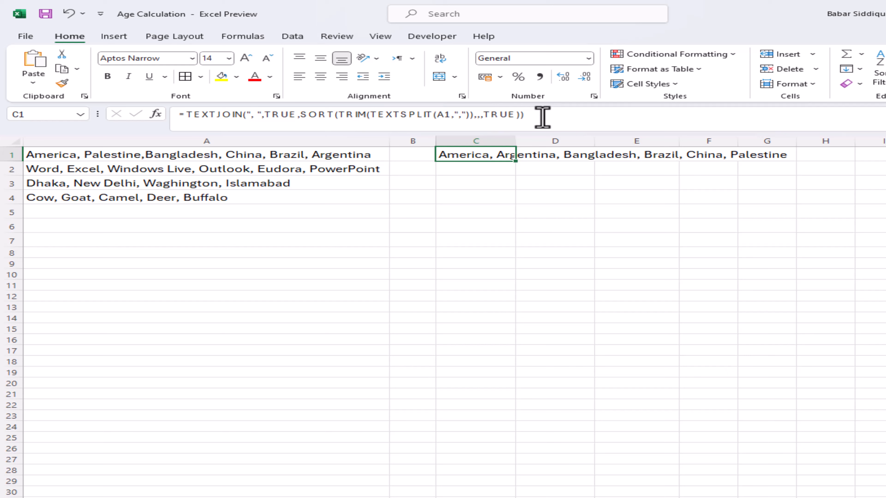
Step: Copy C1's TEXTJOIN formula down to C2:C4
key(ctrl+c)
key(Down)
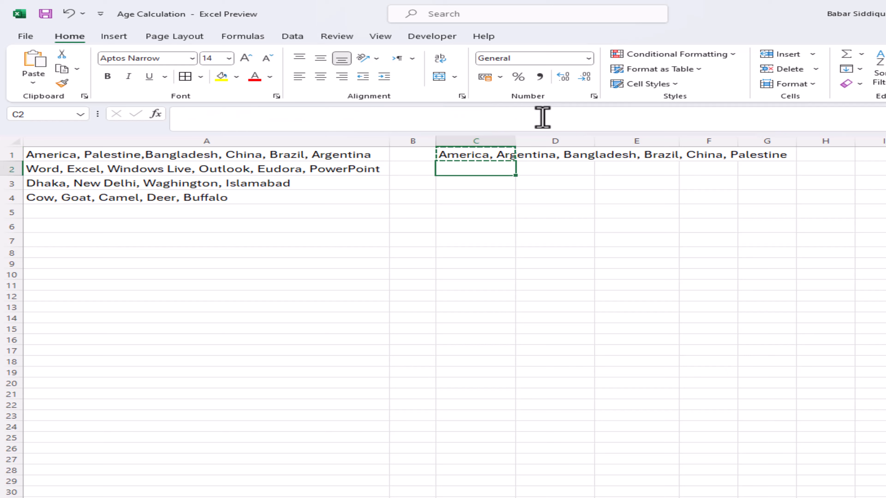
key(shift+Down)
key(shift+Down)
key(ctrl+v)
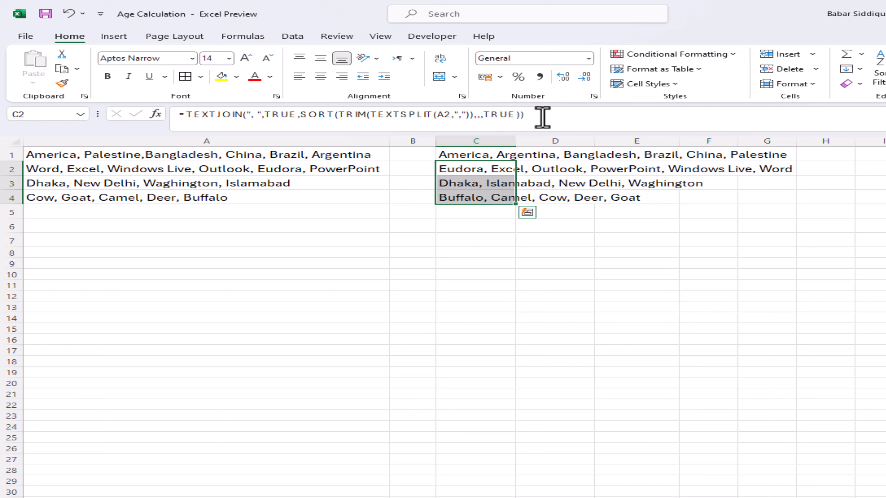
key(Down)
key(Down)
key(Down)
key(Right)
key(Right)
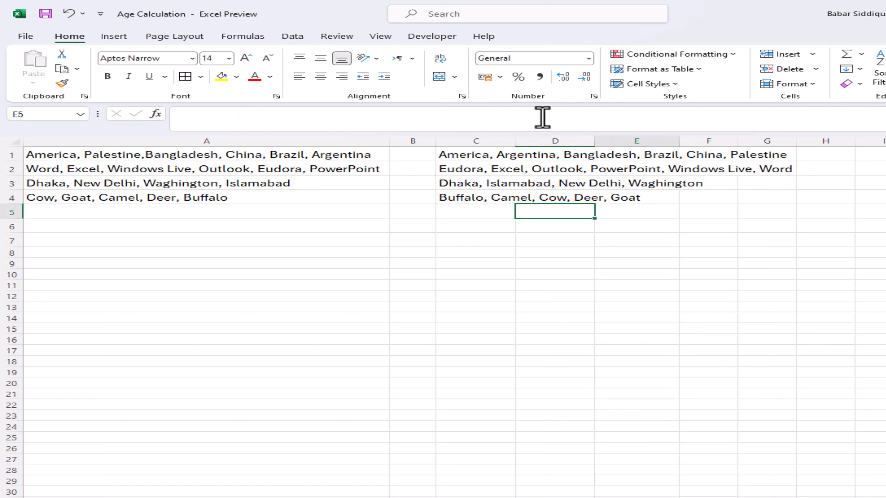
key(Right)
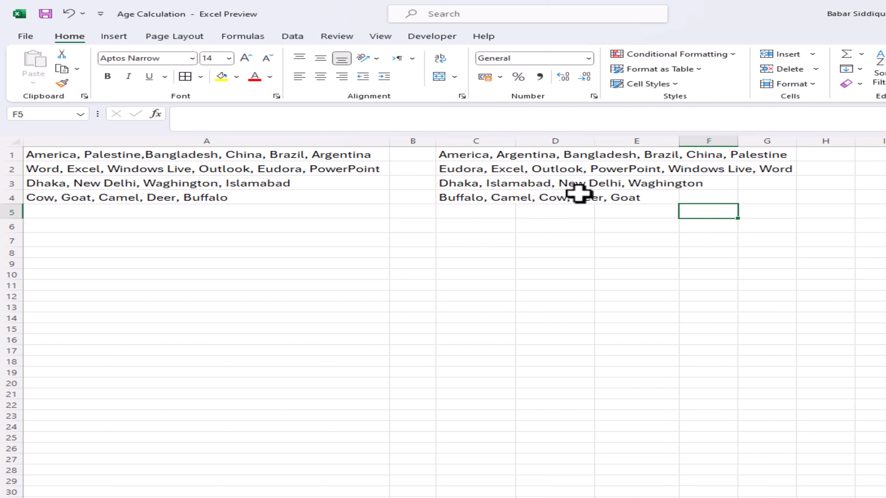
click(336, 221)
click(473, 211)
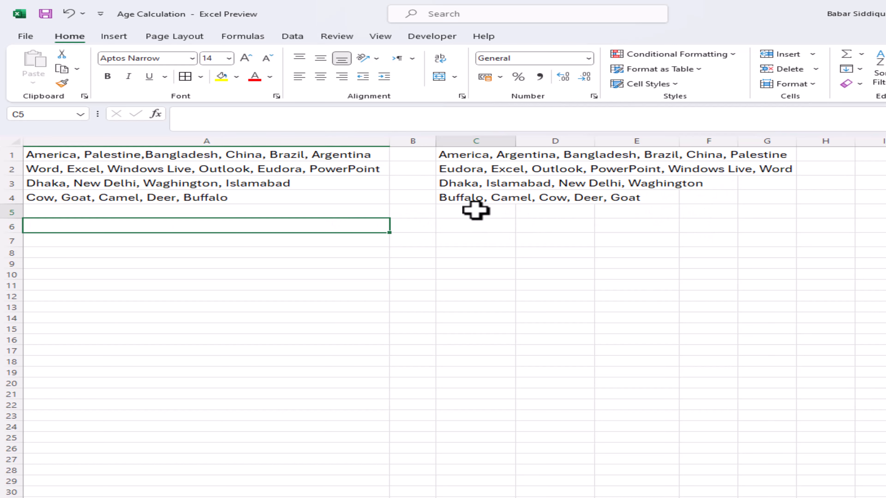